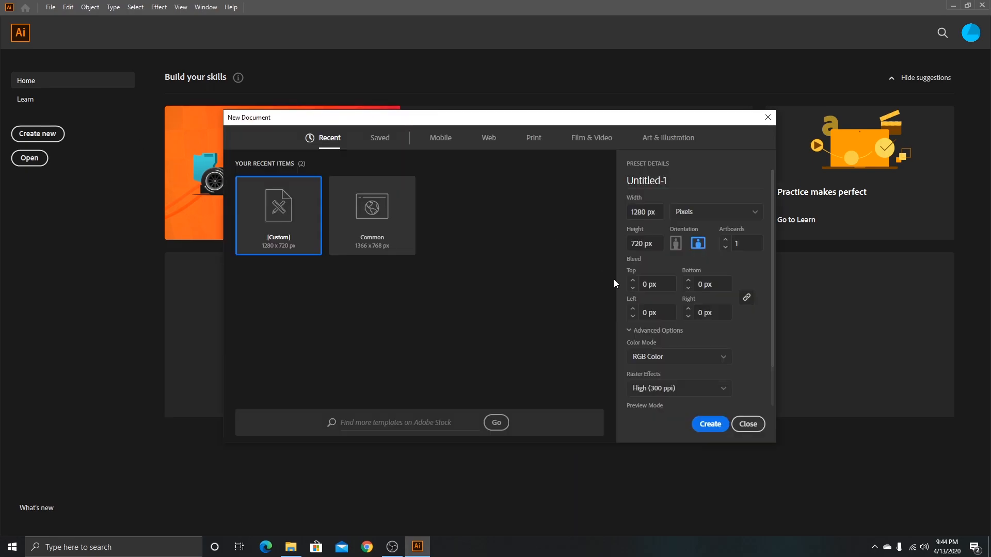
Create a new 1280 x 720 px RGB document with one landscape artboard.
left_click(707, 424)
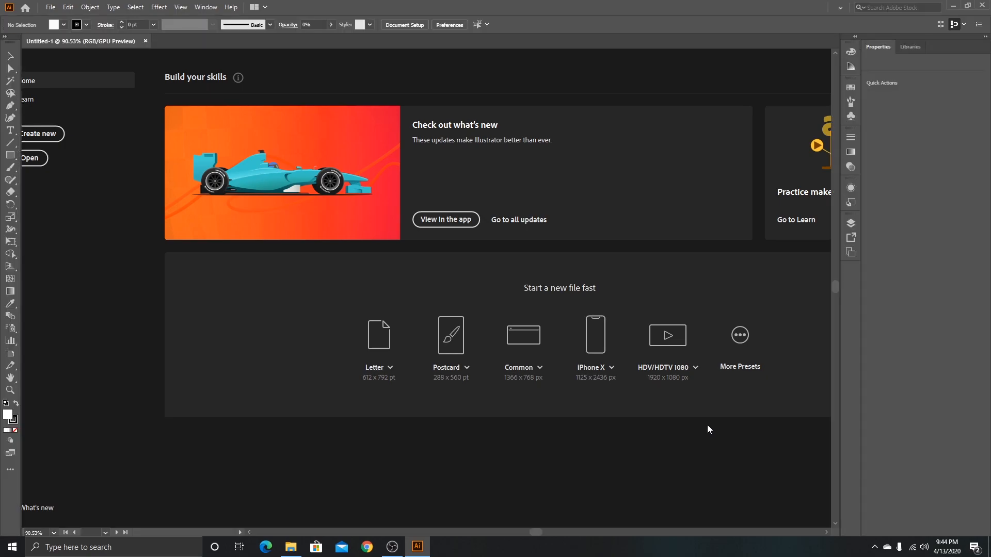
scroll(465, 244, "down", 3)
scroll(466, 243, "up", 2)
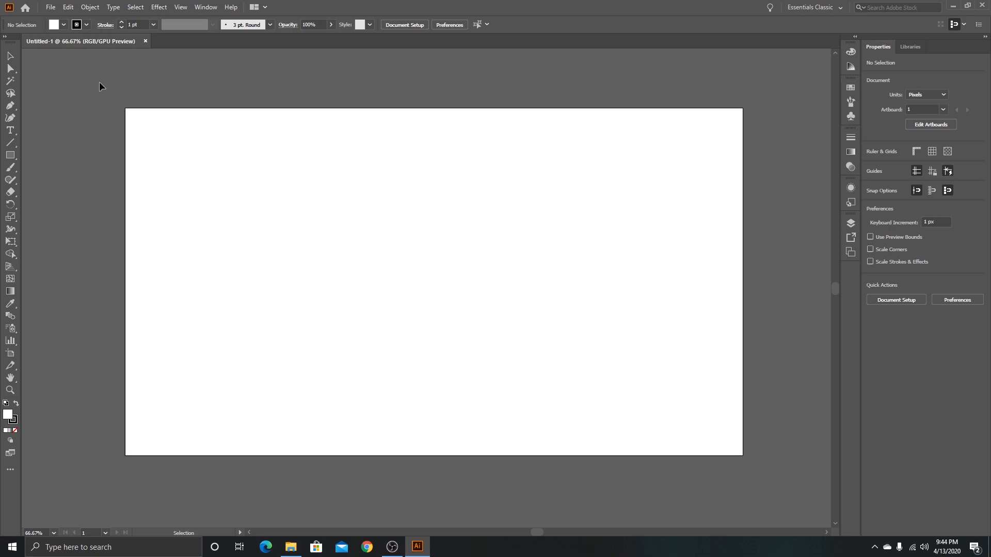
Draw a text frame about 600 x 173 px in the upper part of the artboard and enter "VINSON".
left_click(11, 131)
left_click_drag(292, 157, 582, 242)
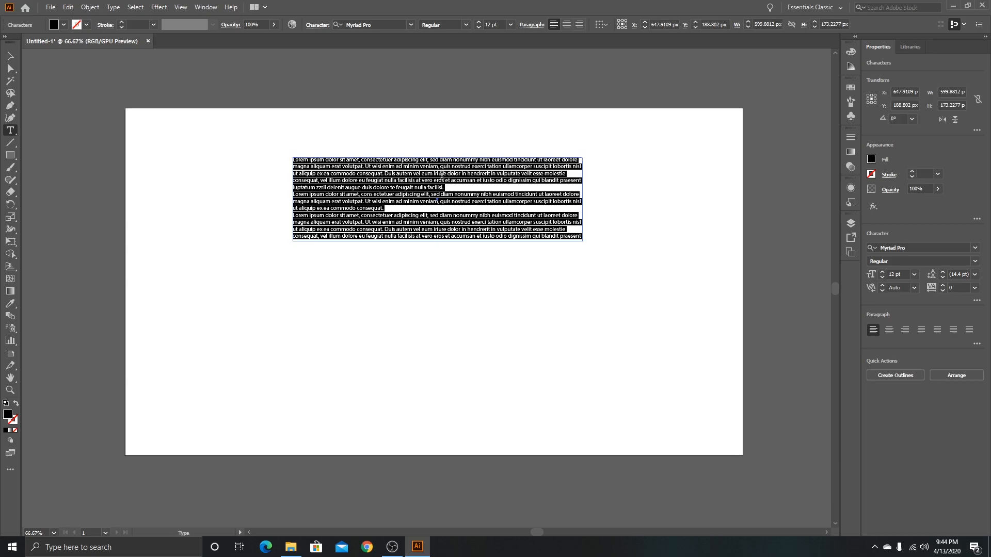
type("v")
Format the whole VINSON text at 130 pt in the Keep on Truckin font.
key("ctrl+a")
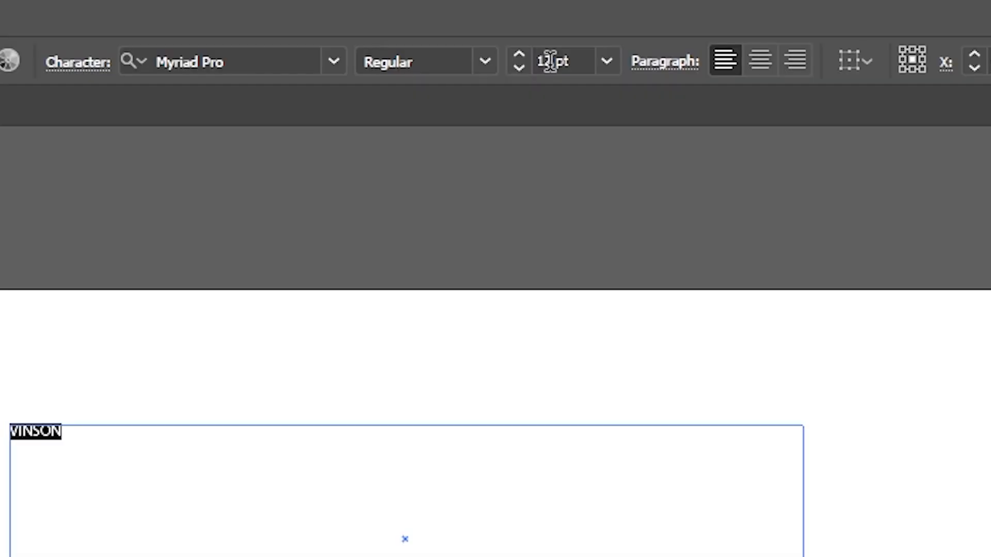
double_click(484, 24)
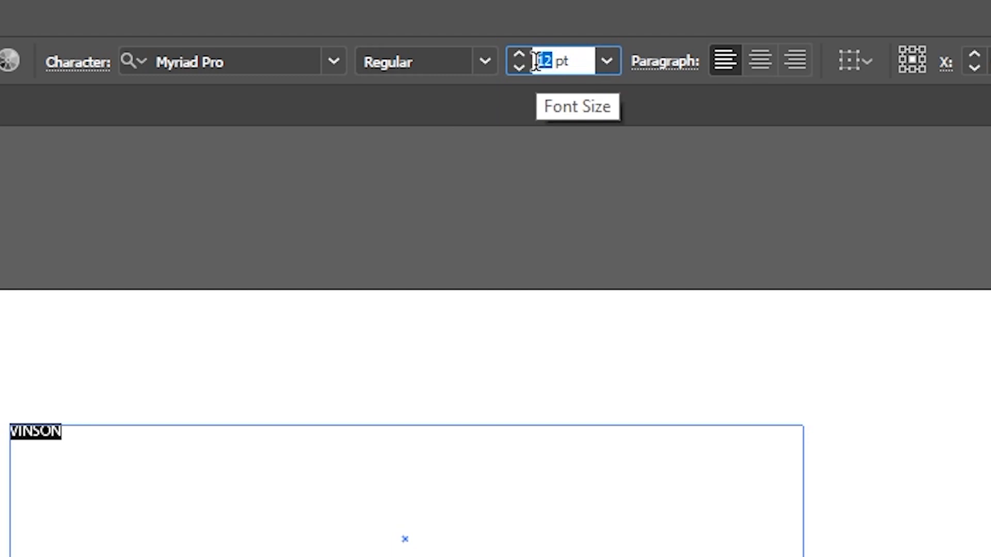
type("130")
key("Return")
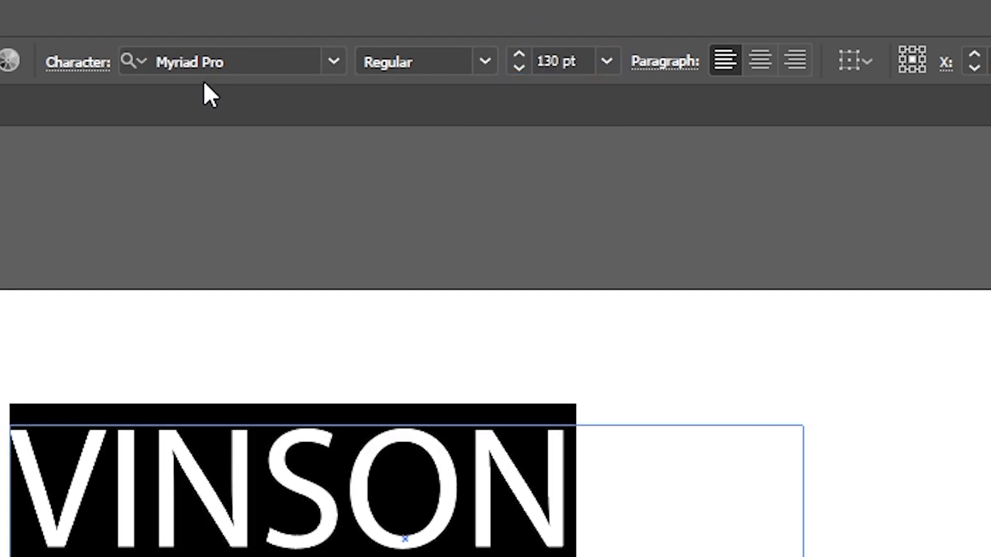
left_click(228, 60)
type("KEE")
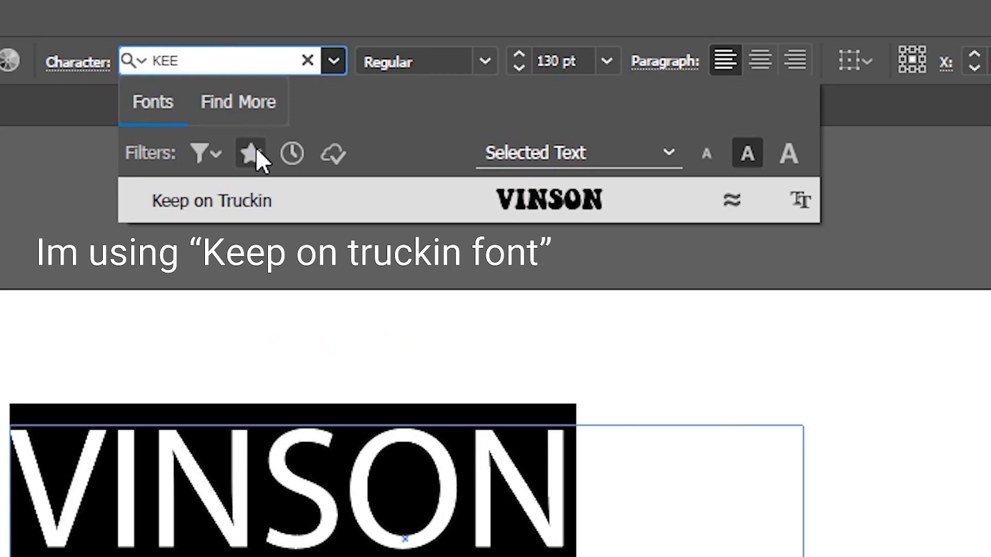
left_click(249, 202)
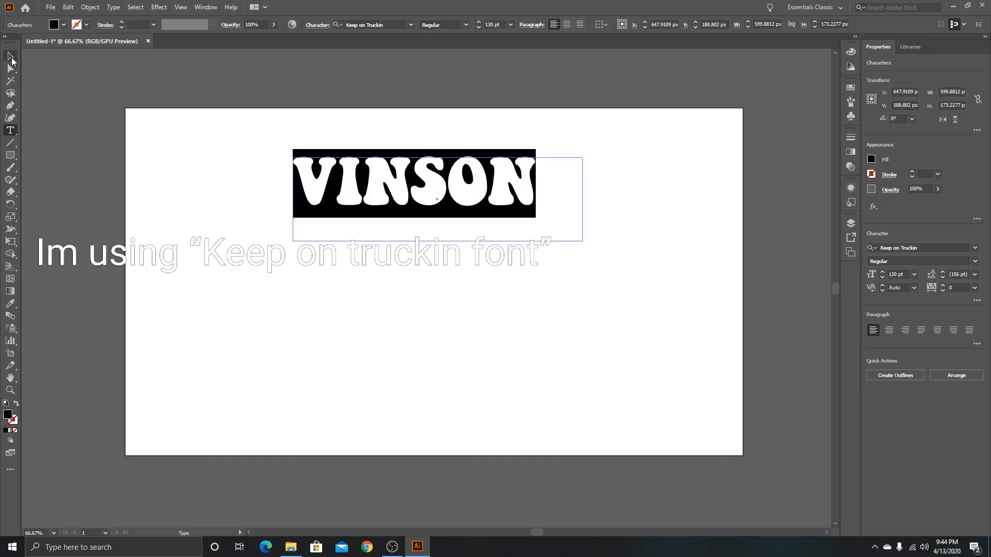
Shrink the VINSON text frame to about 500 x 108 px and tighten the letter tracking to -19.
left_click(11, 57)
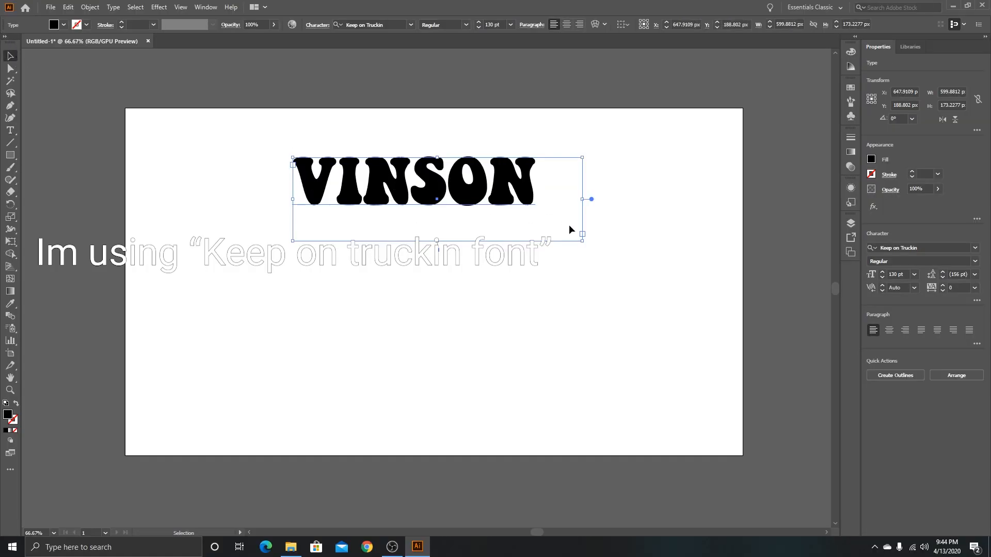
left_click_drag(581, 233, 547, 213)
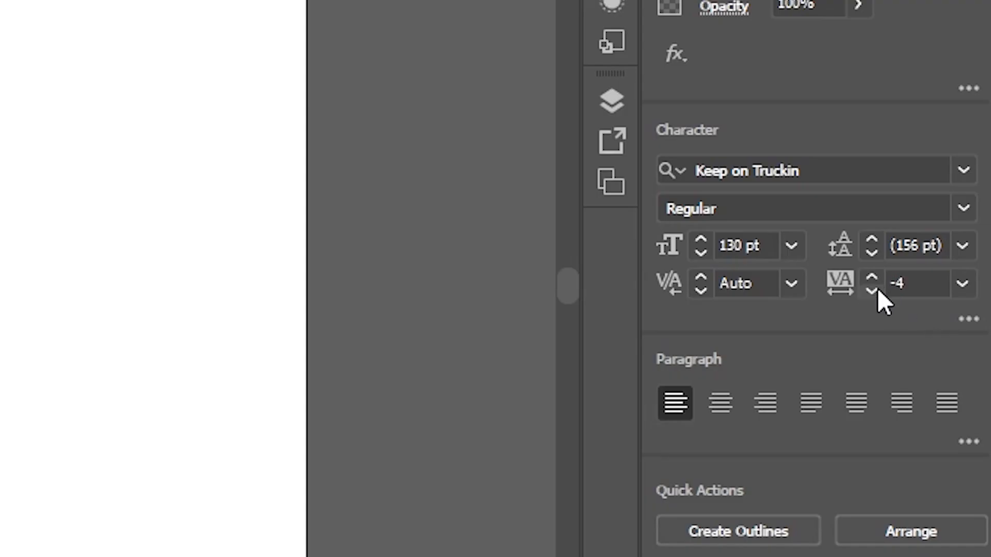
left_click(871, 291)
left_click(871, 290)
left_click(871, 291)
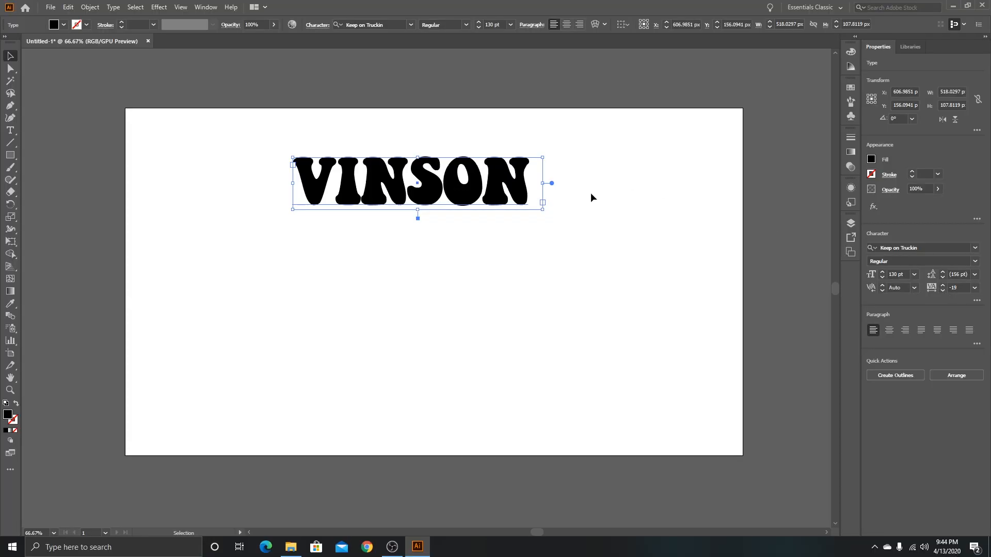
left_click_drag(542, 210, 537, 205)
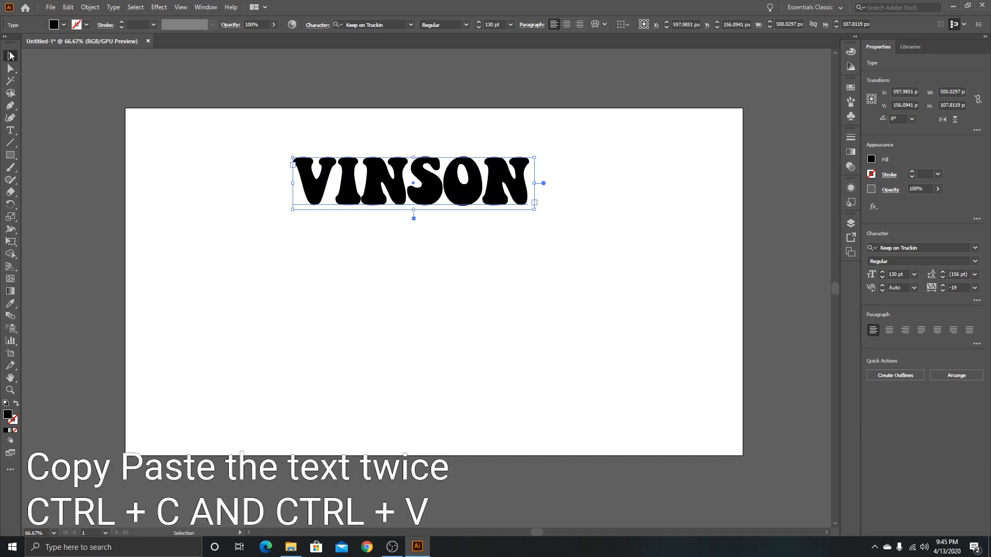
Copy the VINSON text, paste it twice, and move one copy below the other to stack three texts.
key("ctrl+c")
left_click(436, 243)
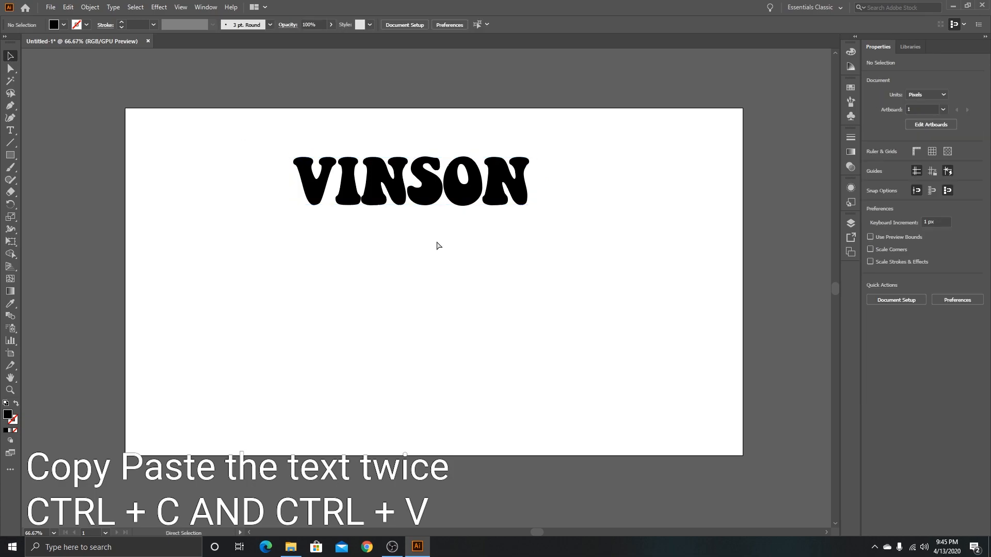
key("ctrl+v")
key("ctrl+v")
left_click_drag(453, 307, 470, 382)
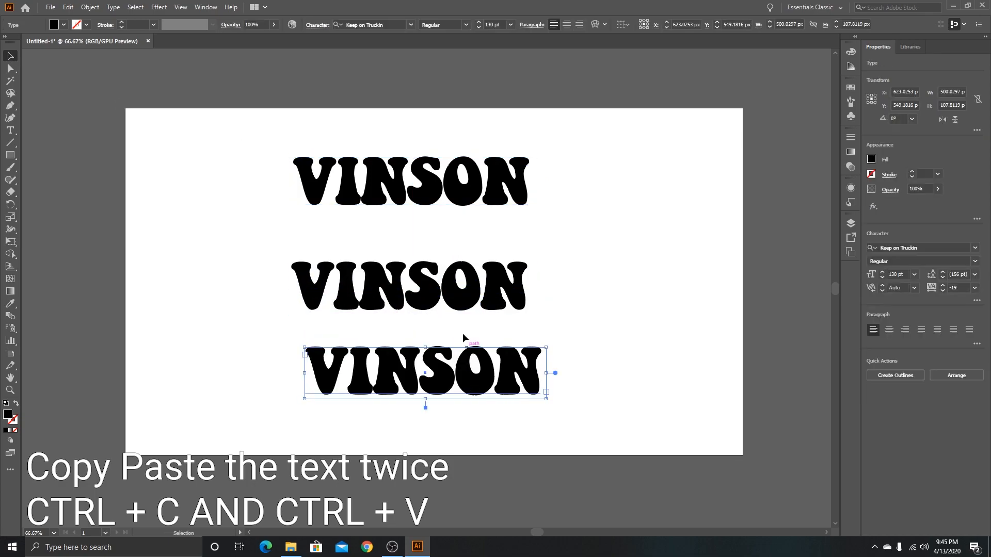
Fill the middle VINSON text with magenta and the bottom copy with white.
left_click(54, 25)
left_click(73, 42)
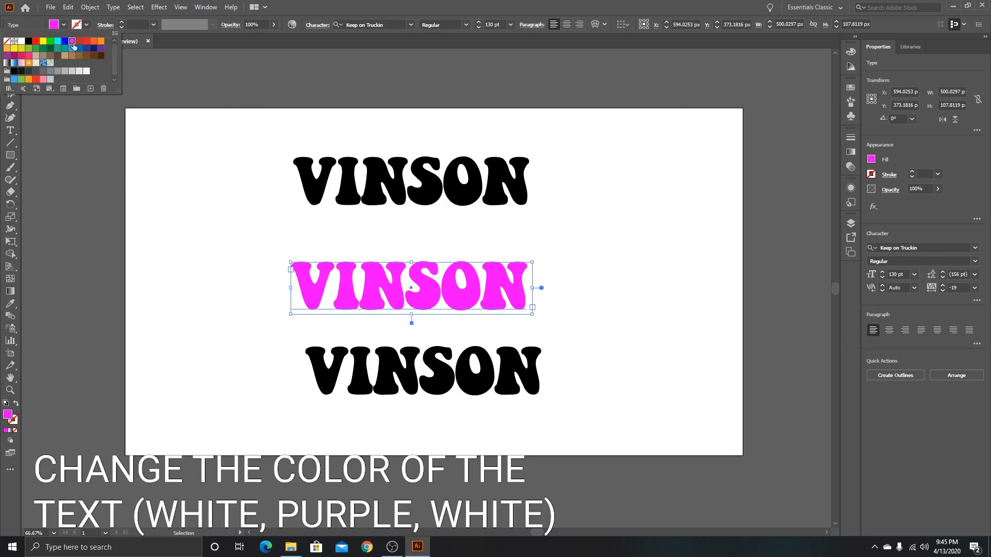
left_click(437, 373)
left_click(442, 379)
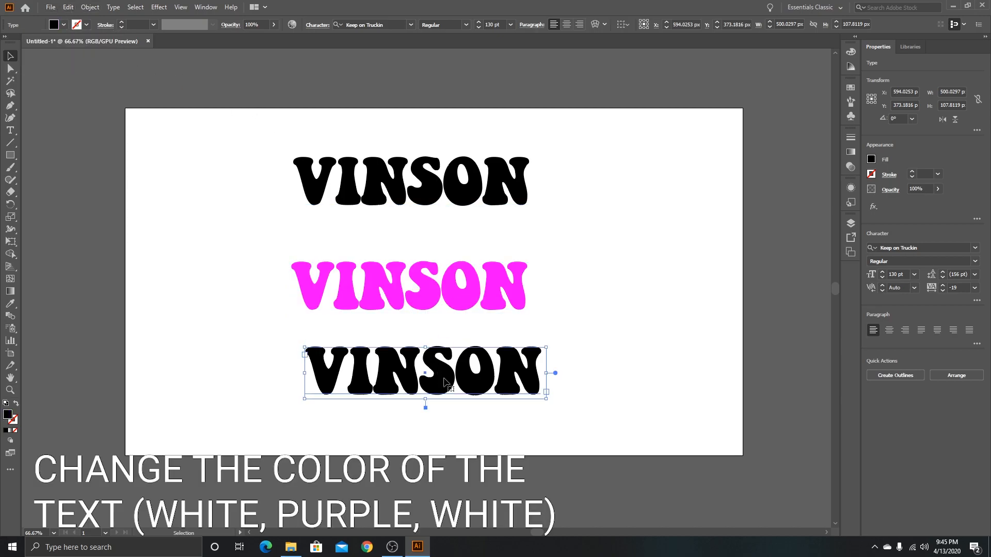
left_click(53, 25)
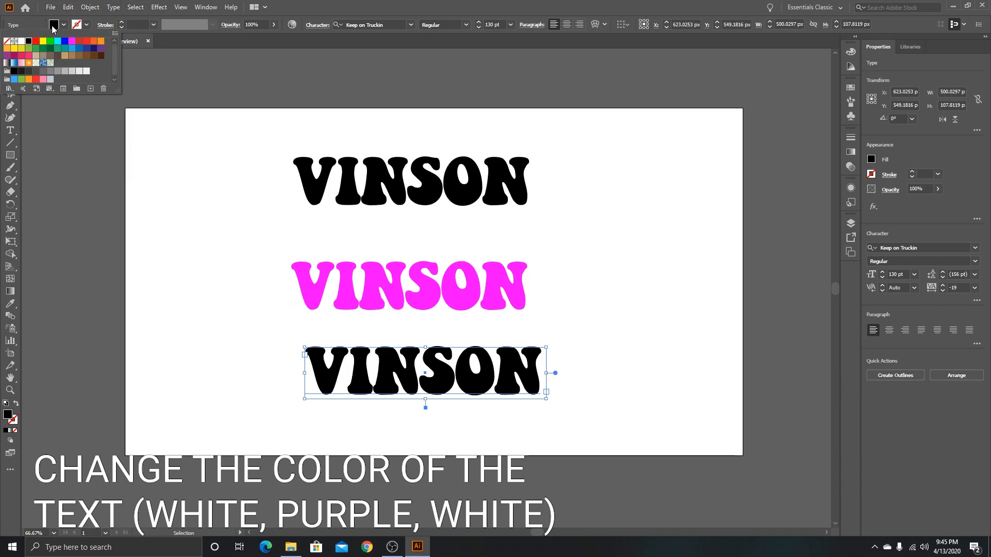
left_click(22, 42)
Fill the top VINSON text with white and deselect it.
left_click(404, 193)
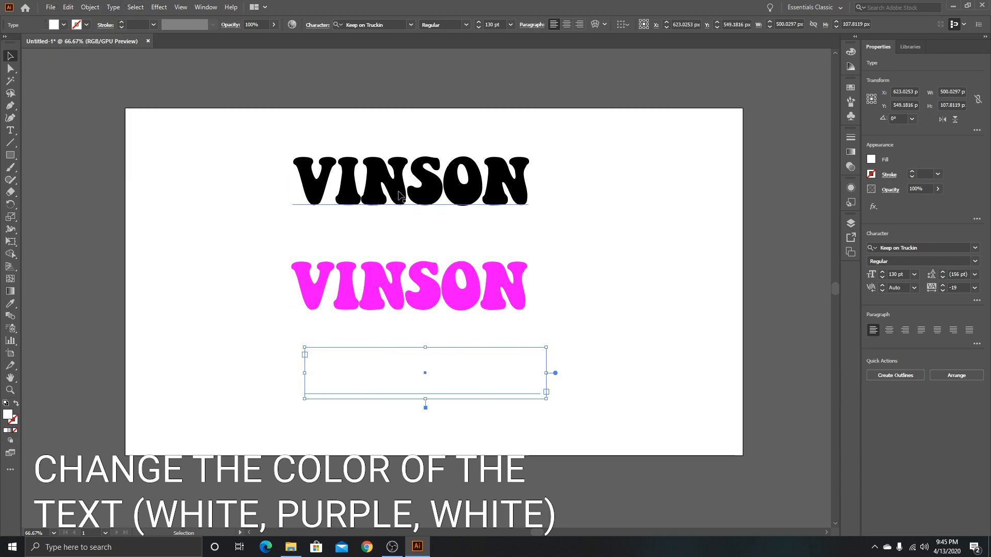
left_click(394, 190)
left_click(54, 26)
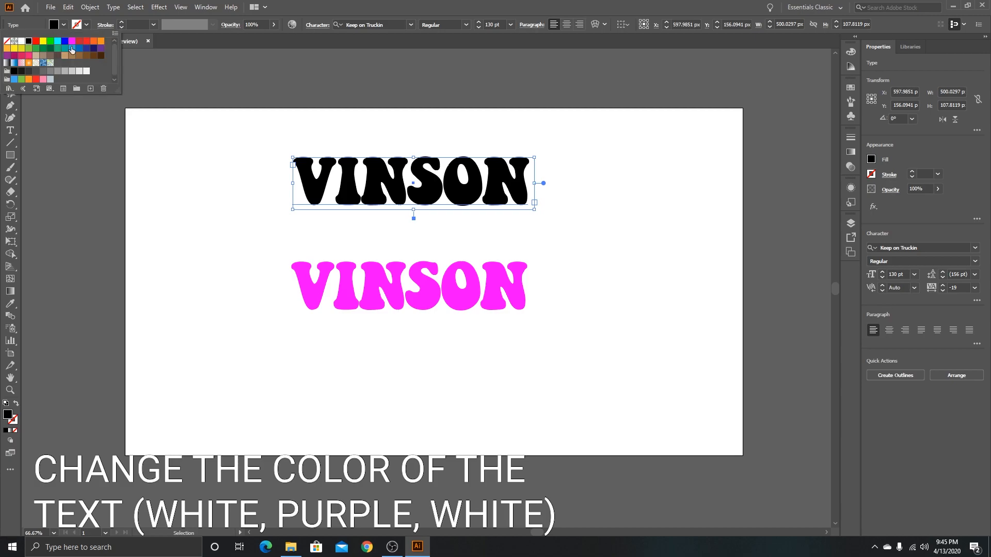
left_click(21, 41)
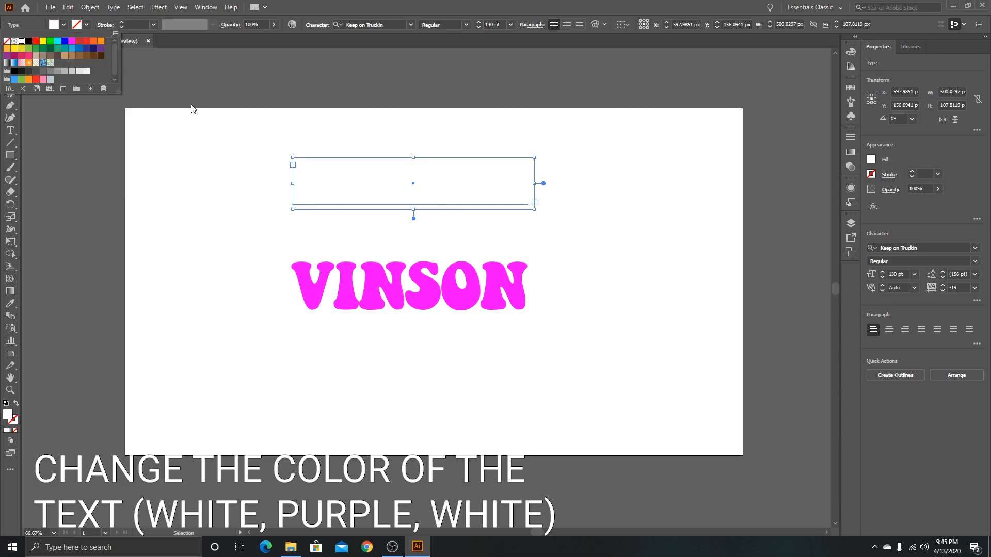
left_click(181, 231)
Select all three texts and set the Blend tool's spacing to Specified Steps with a value of 100.
left_click_drag(252, 133, 646, 429)
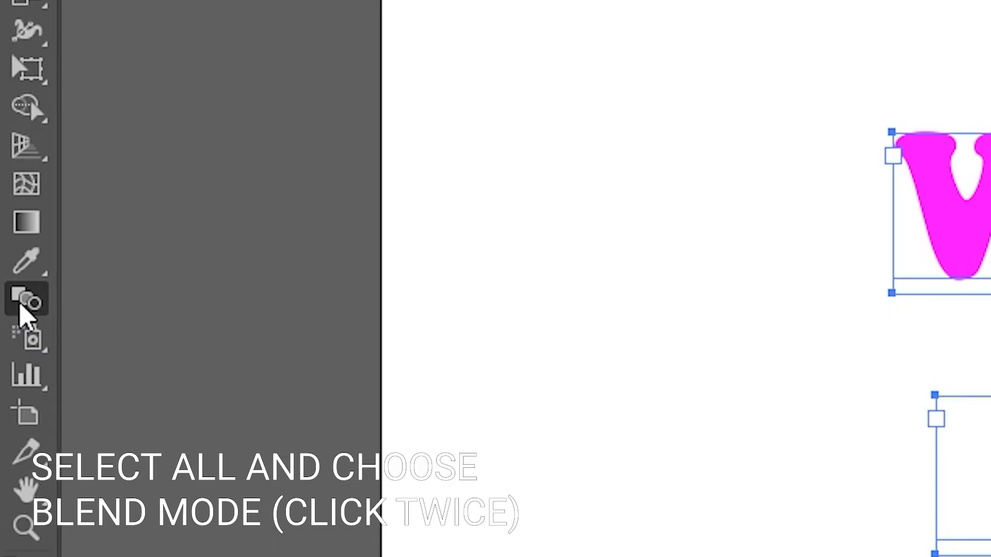
double_click(11, 316)
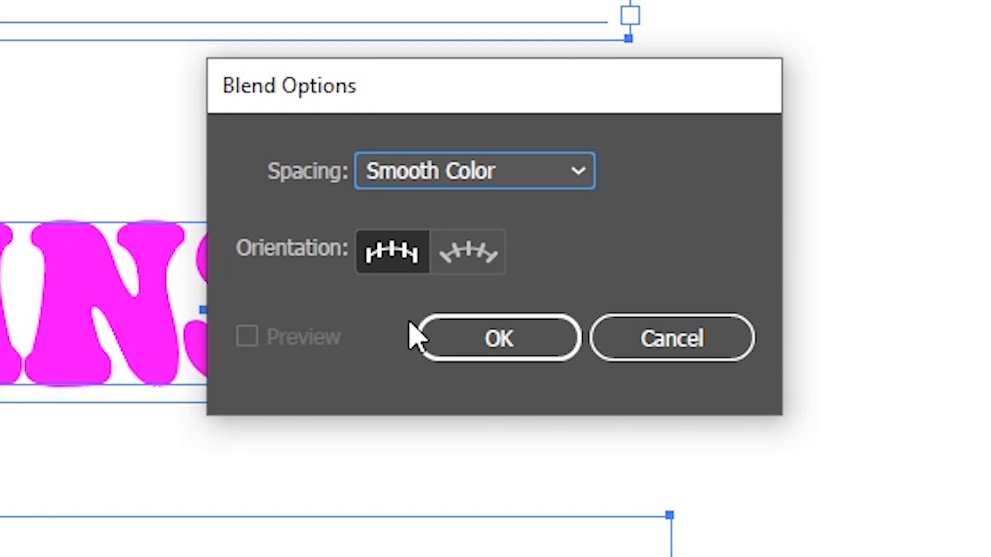
left_click(547, 178)
left_click(536, 249)
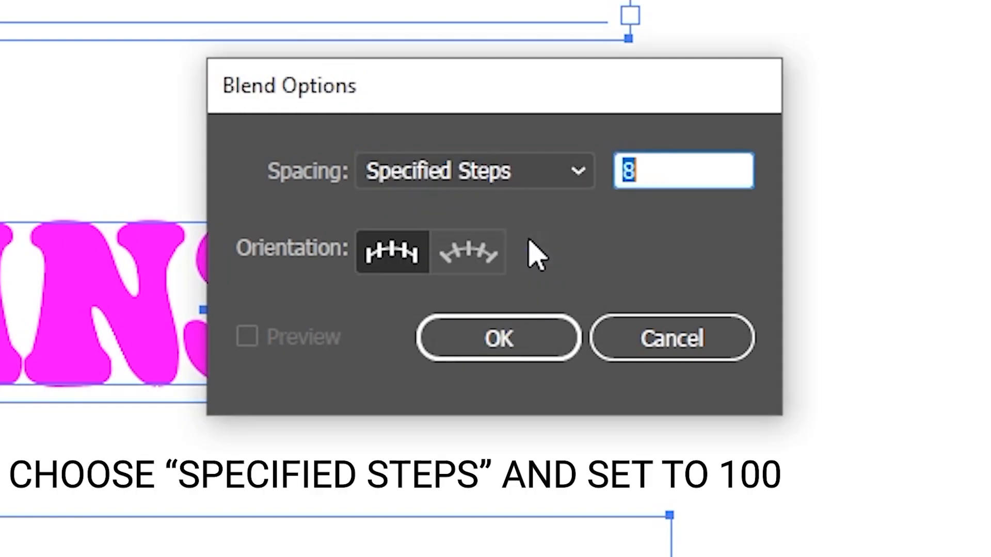
left_click(696, 173)
double_click(697, 172)
type("100")
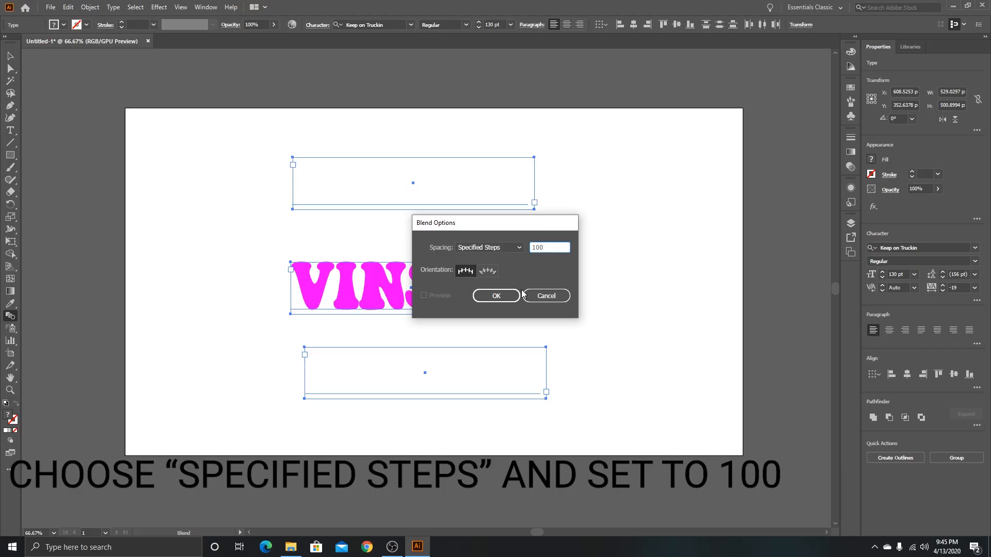
left_click(498, 338)
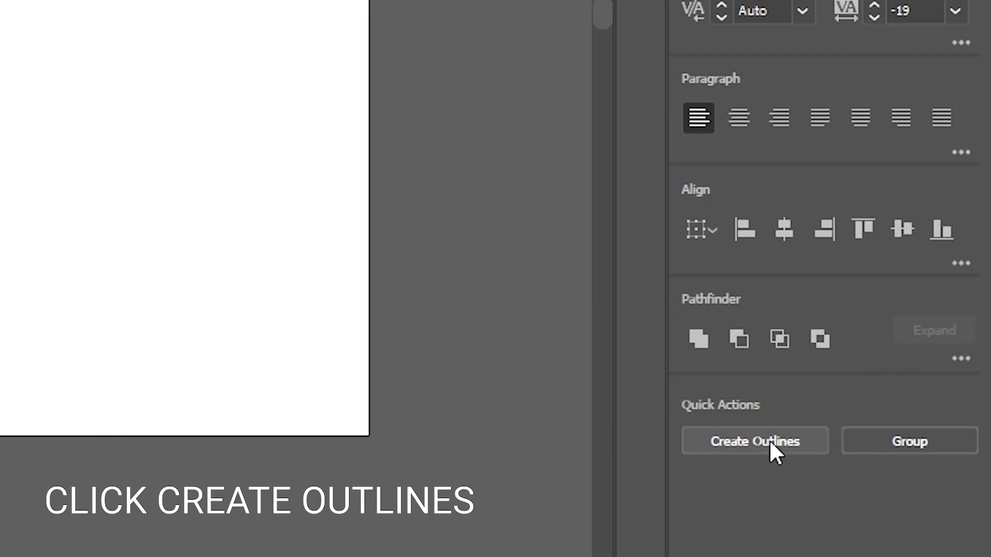
Convert the three texts to outlines and blend the magenta middle text with the bottom and top white ones.
left_click(769, 439)
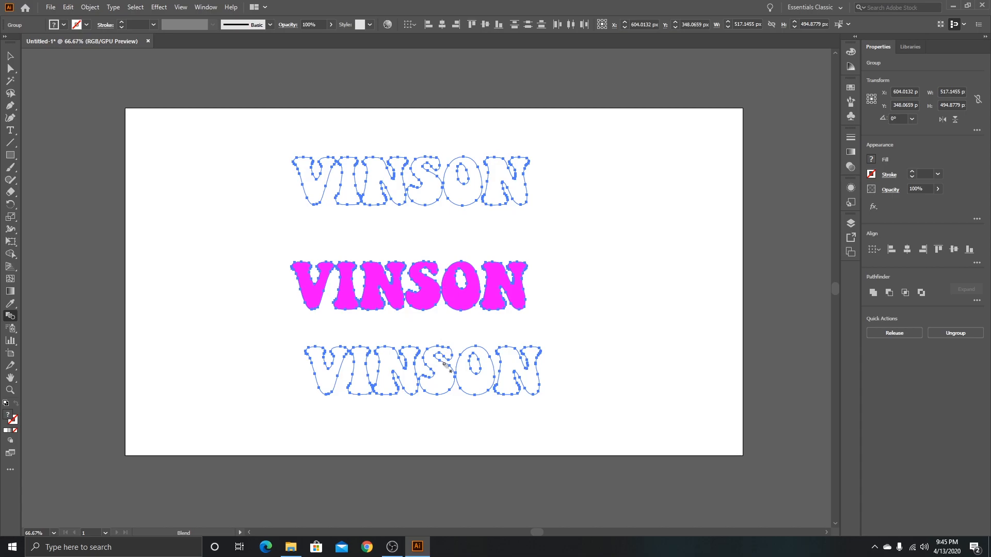
left_click(427, 294)
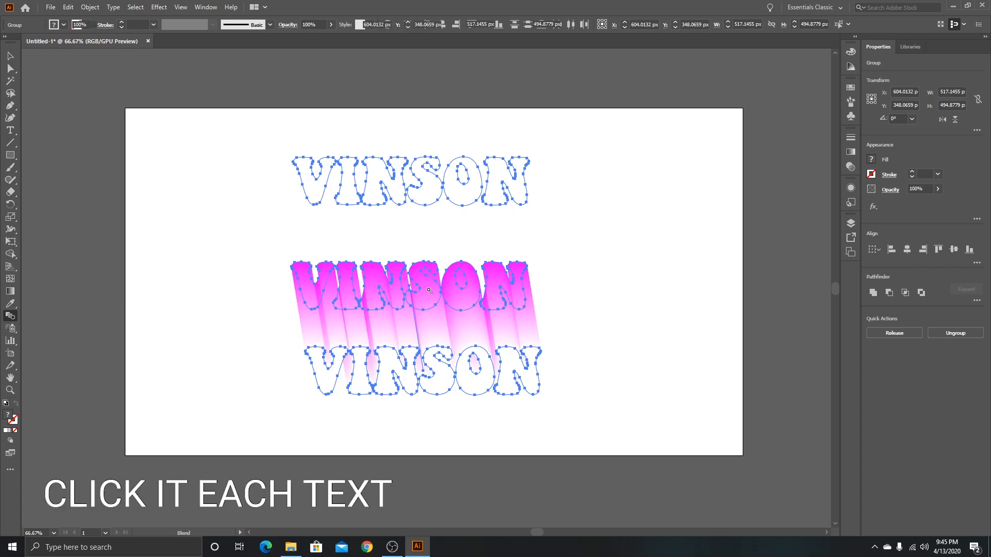
left_click(431, 192)
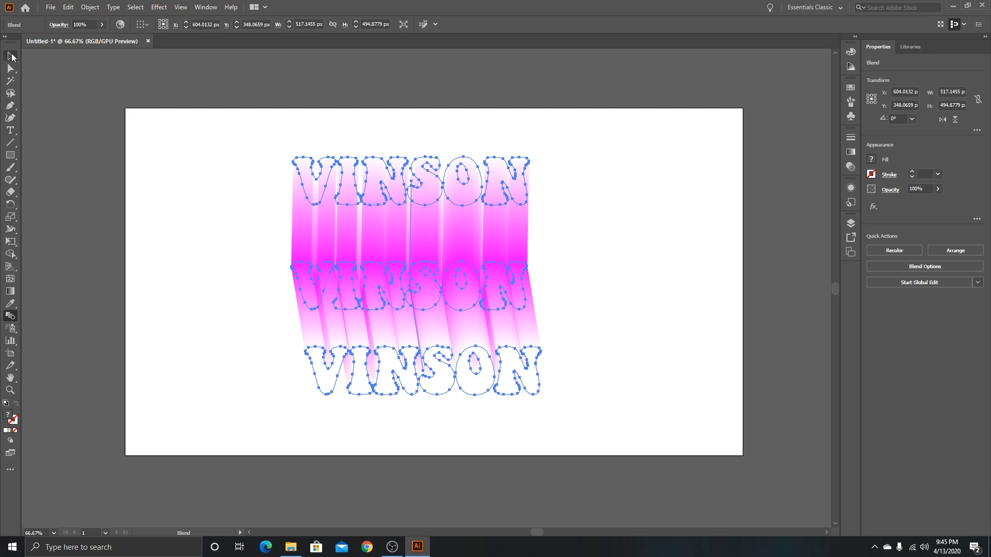
Move the lower end anchor of the blend spine up to the top text, at about X 593 px, Y 126 px.
left_click(9, 57)
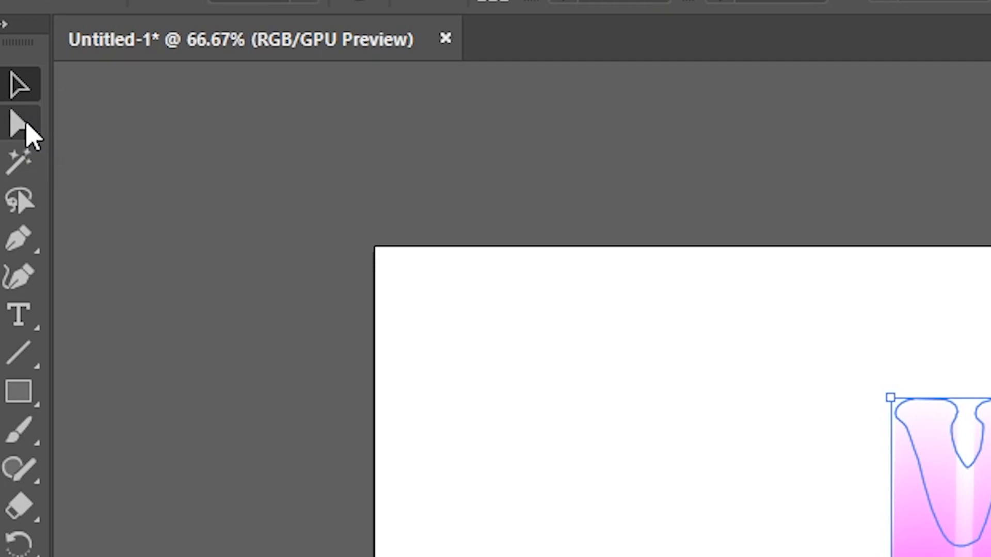
left_click_drag(25, 124, 146, 132)
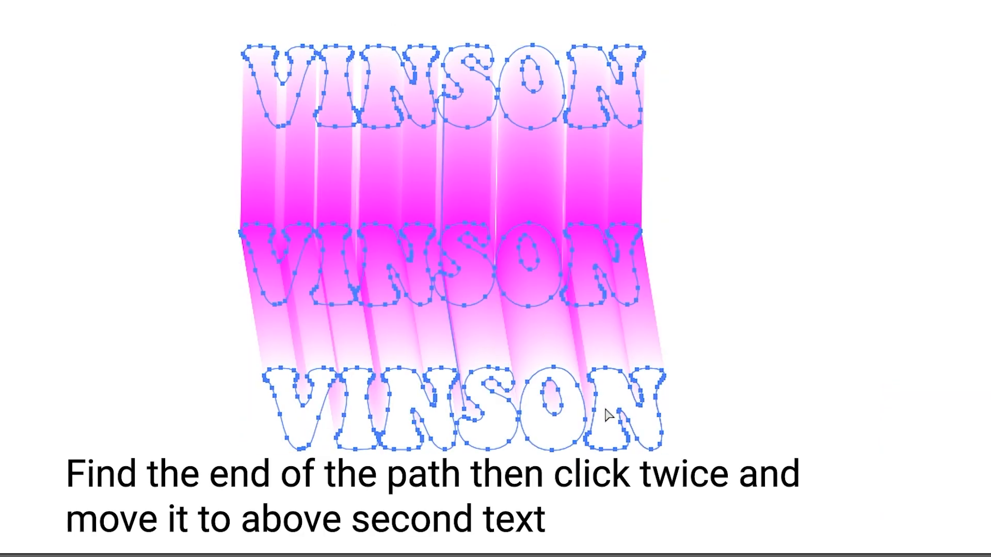
left_click(463, 409)
left_click_drag(464, 409, 444, 66)
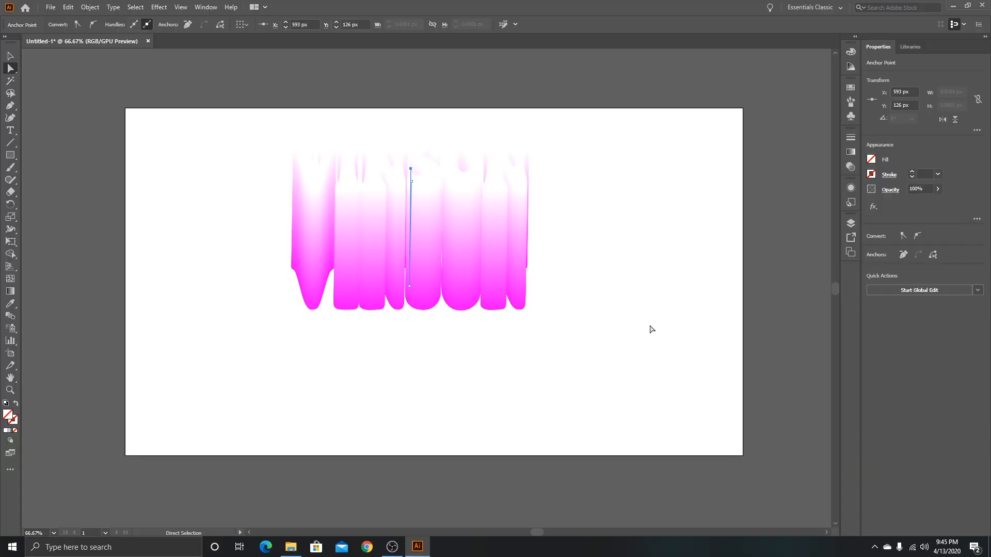
Select the whole blend and move it to the artboard's middle, at about X 630 px, Y 360 px.
left_click(16, 57)
left_click_drag(238, 115, 672, 342)
left_click_drag(454, 232, 475, 282)
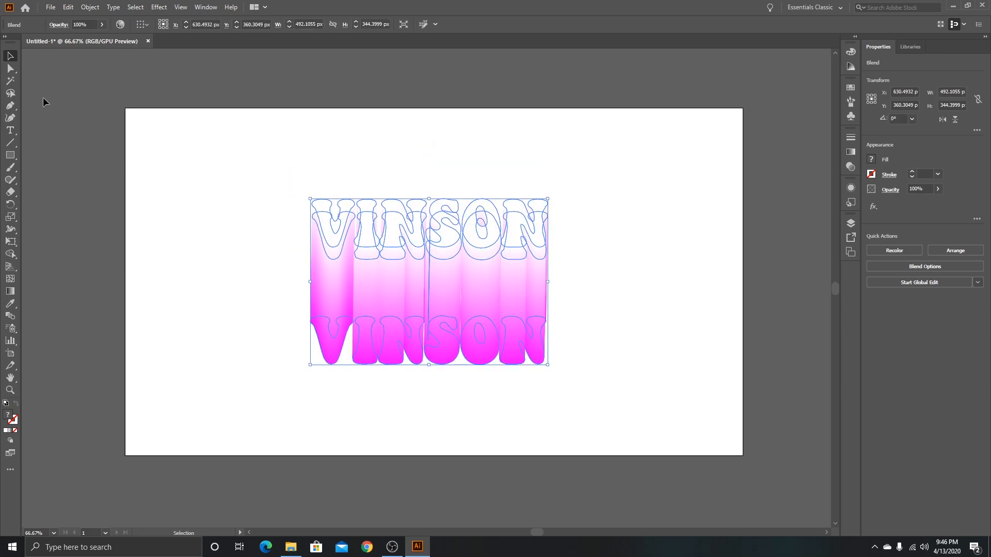
Adjust the upper end anchor of the blend spine to X 625 px, Y 224 px.
left_click(11, 68)
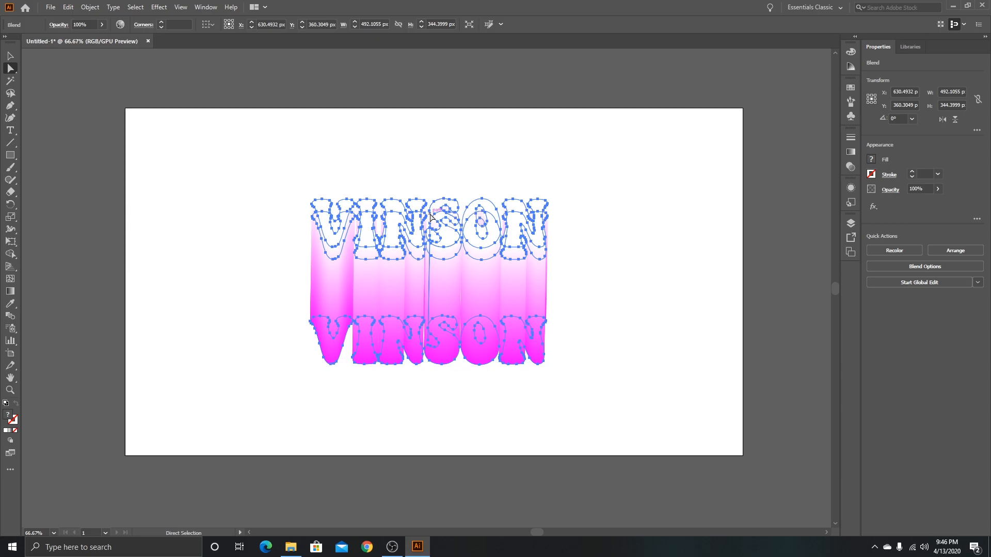
left_click(426, 221)
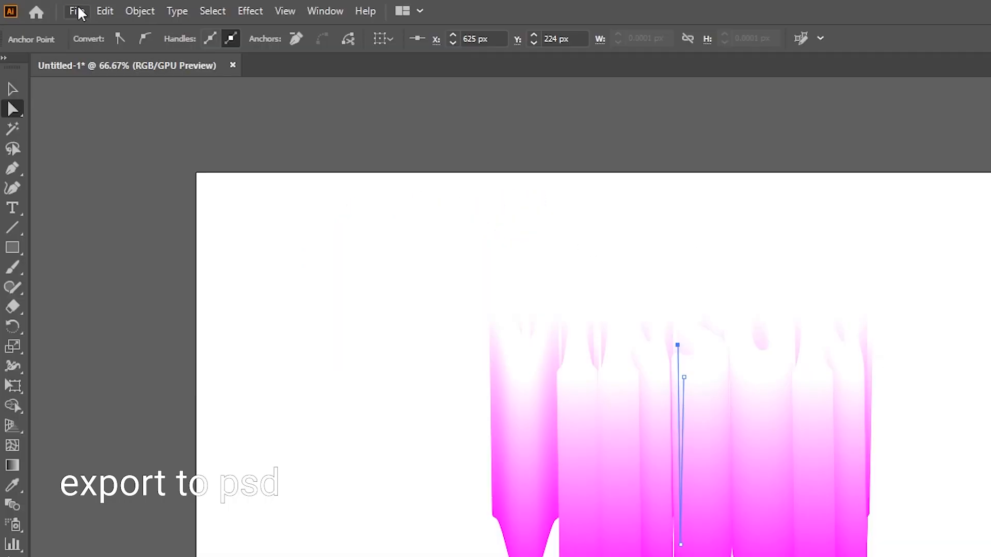
Export the artwork as a Photoshop PSD file named Liquid, in RGB at 300 ppi with layers written and maximum editability.
left_click(50, 7)
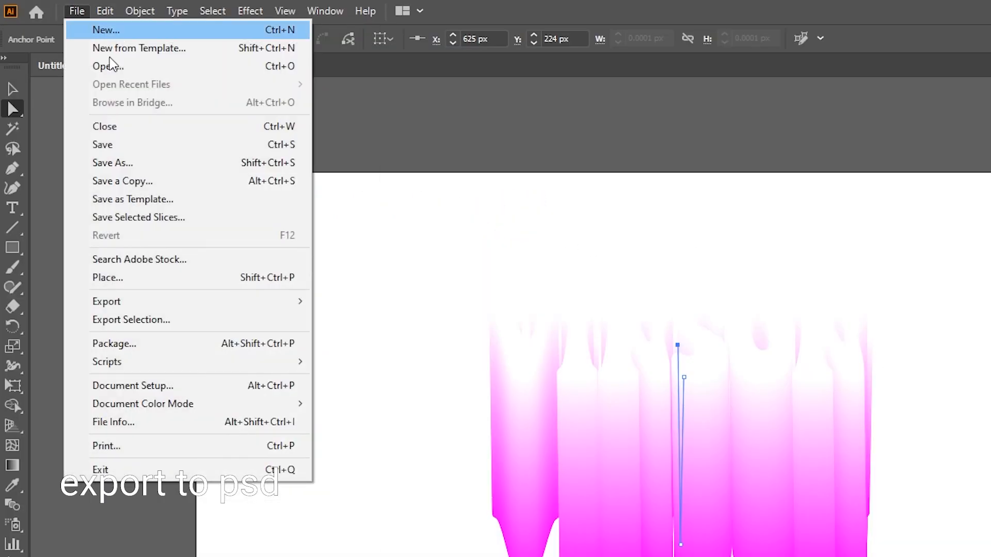
mouse_move(155, 308)
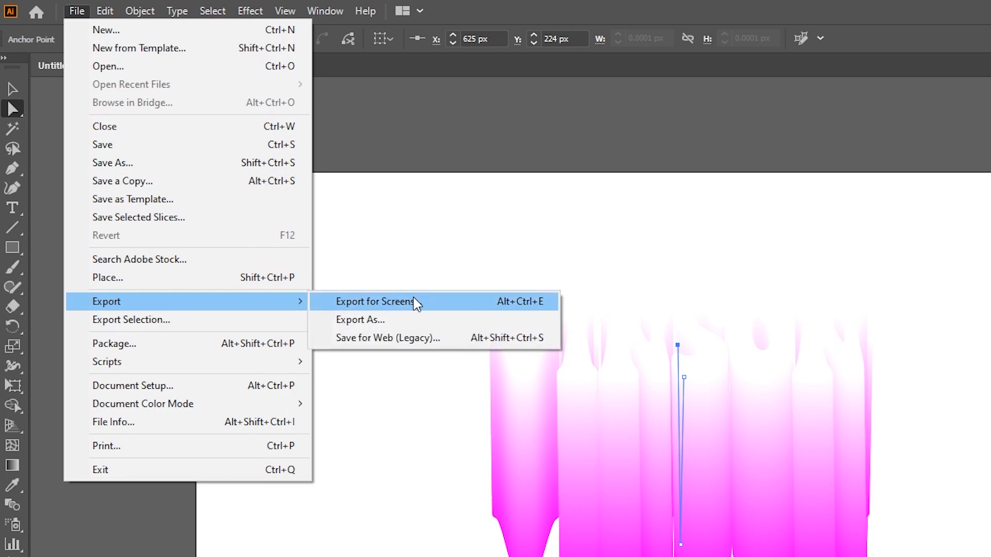
left_click(416, 320)
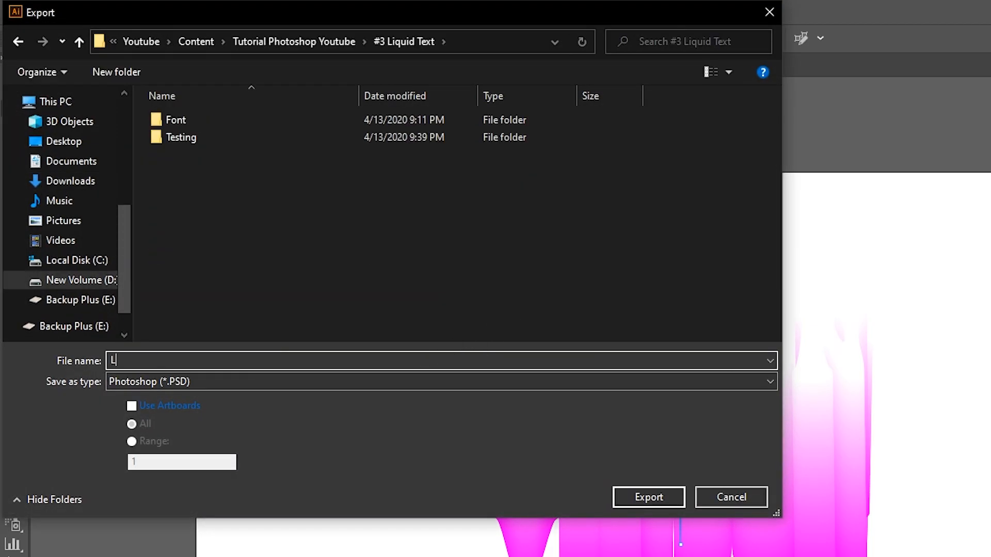
left_click(183, 381)
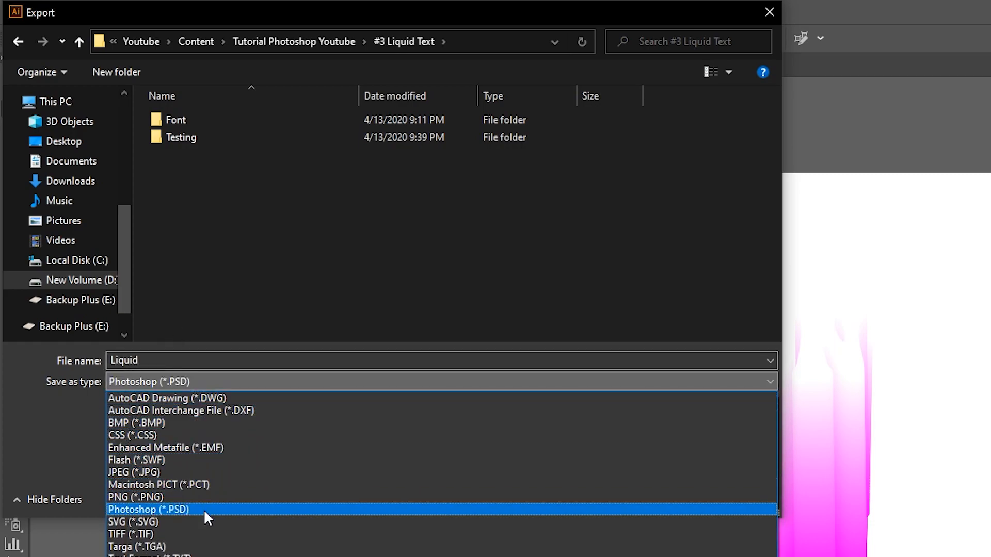
left_click(148, 510)
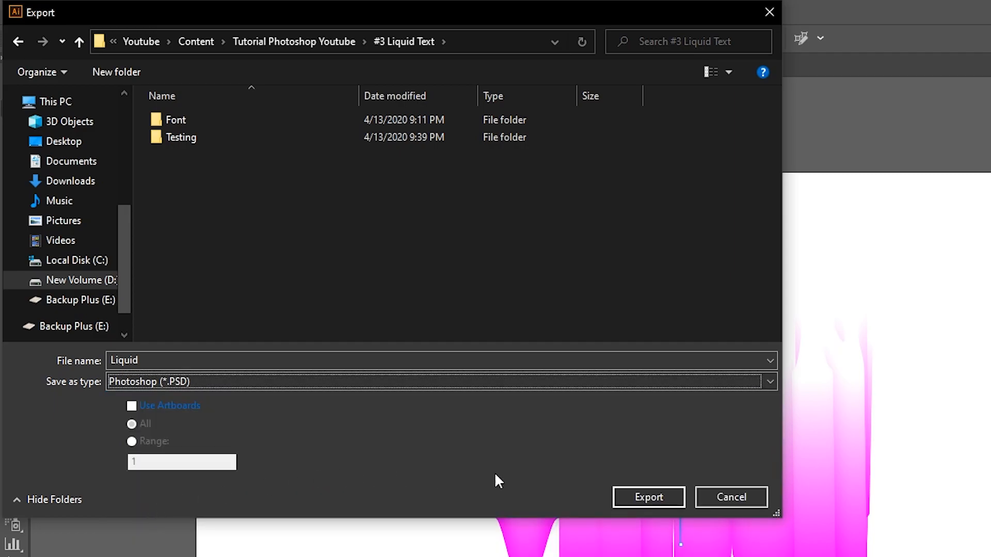
left_click(632, 492)
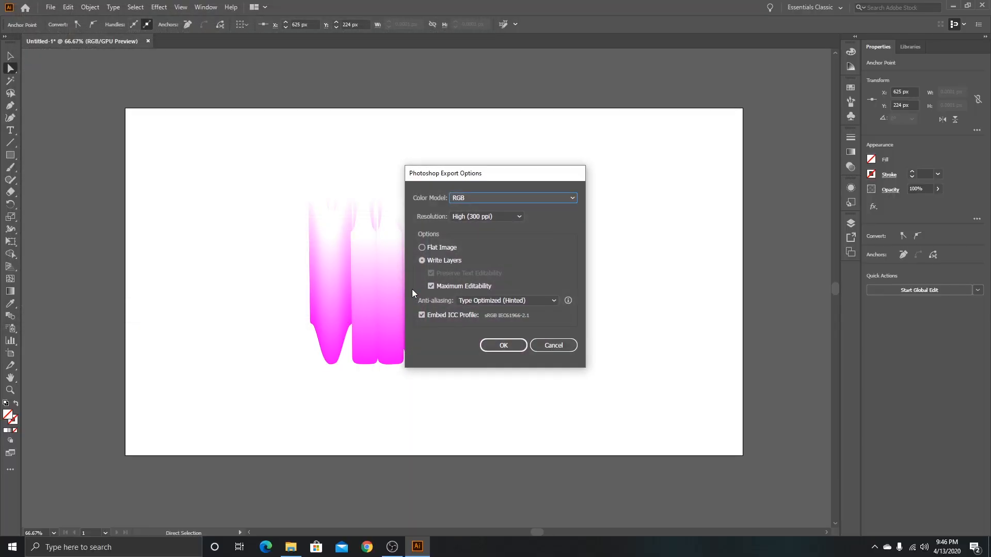
left_click(503, 345)
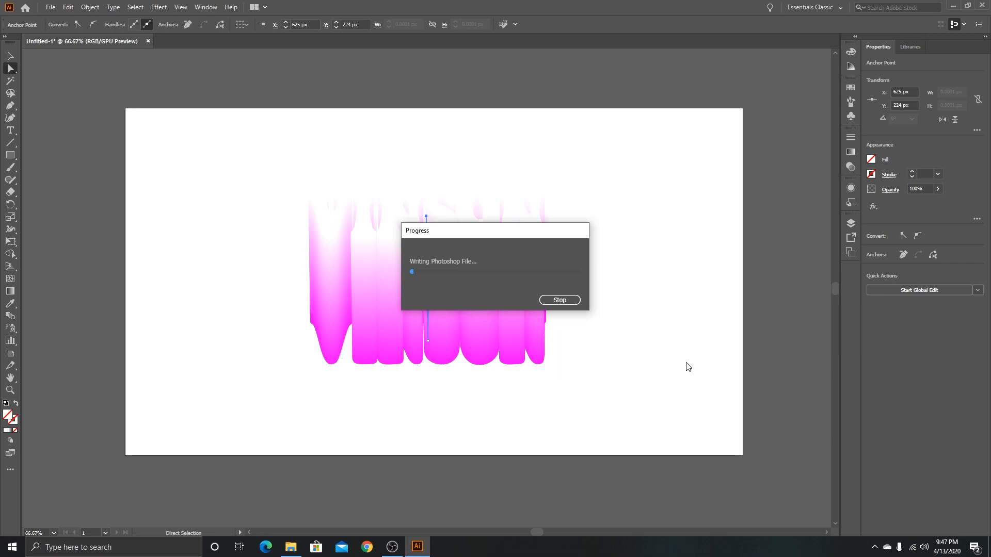
Open the exported Liquid file from the #3 Liquid Text folder in Photoshop and minimize the folder window.
left_click(290, 547)
double_click(392, 139)
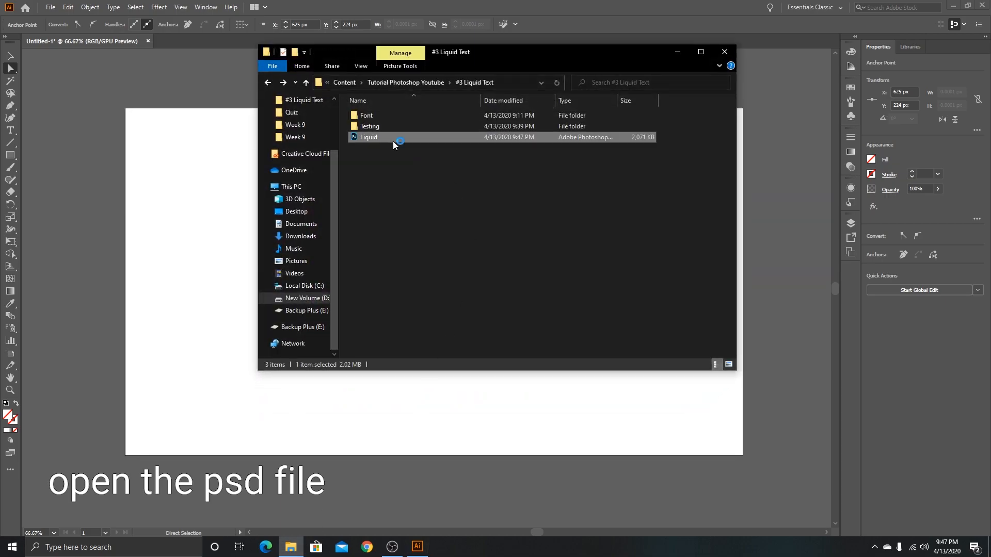
left_click(678, 52)
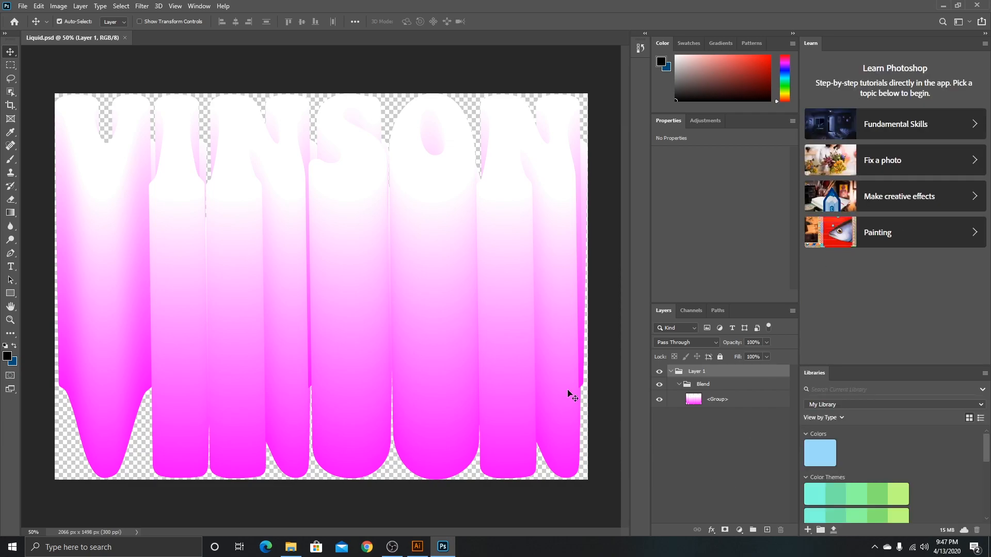
Scale the <Group> text layer to about 1498 px wide by 856 px high and place it at about X 240 px, Y 321 px.
left_click(735, 404)
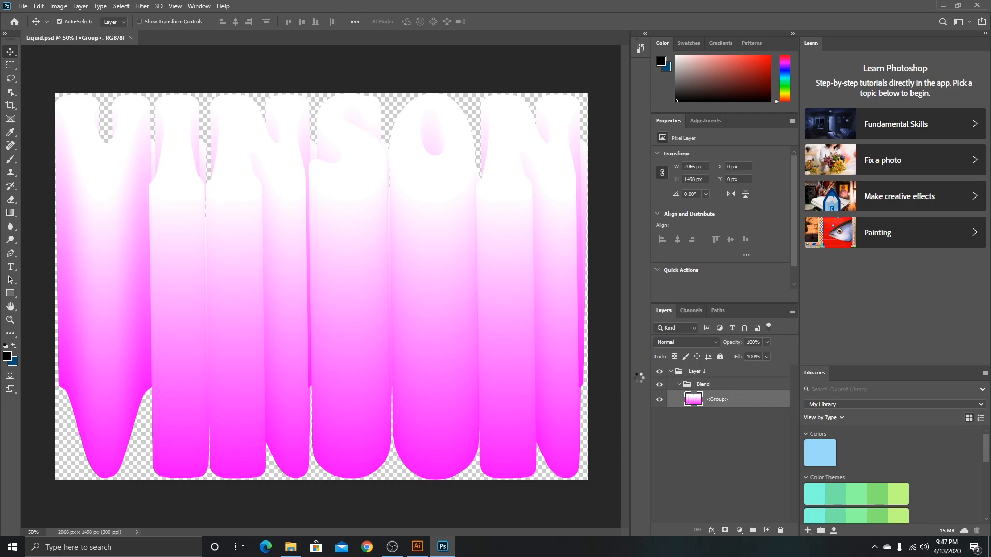
key("ctrl+t")
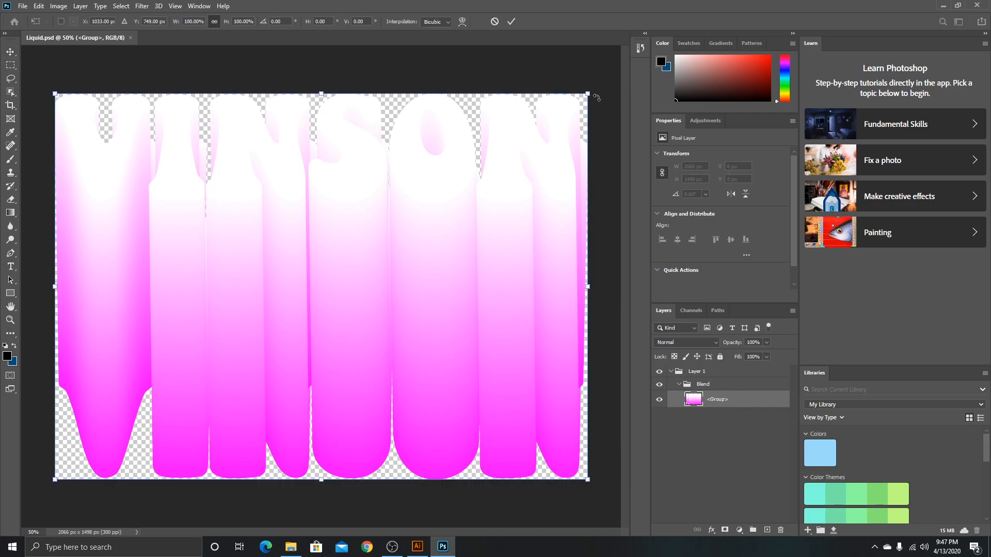
left_click_drag(590, 95, 441, 259)
left_click_drag(348, 300, 410, 218)
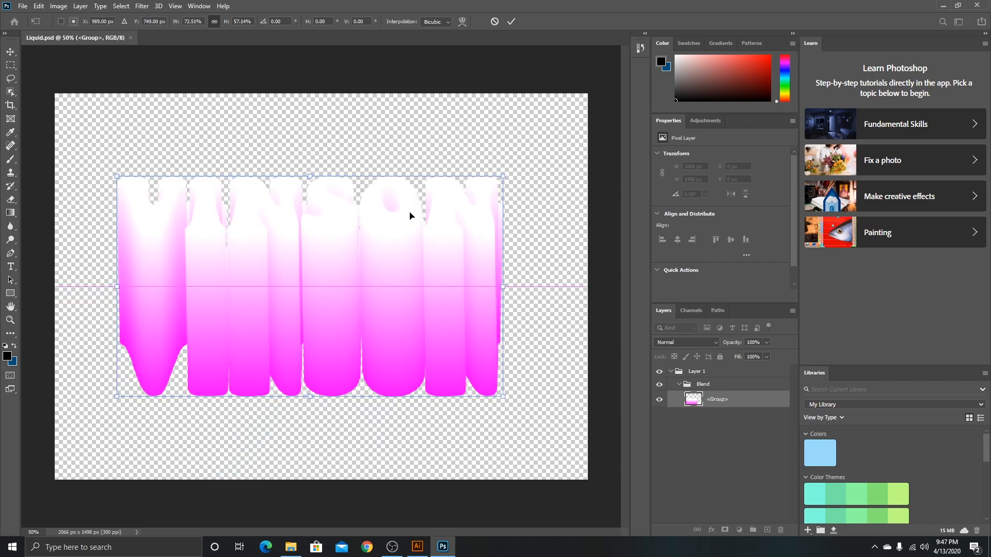
left_click(511, 22)
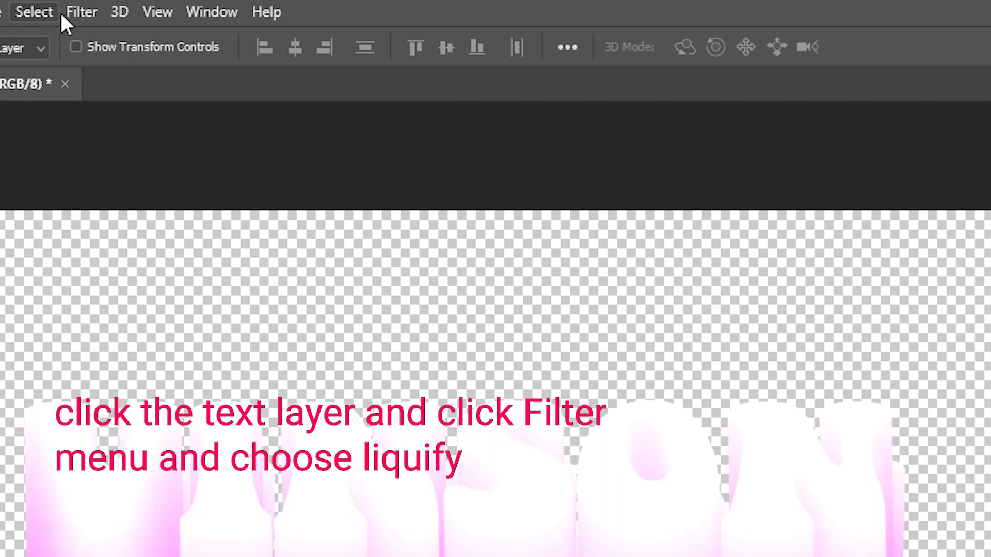
Apply the Liquify filter to the text layer, smearing the magenta lower part with forward warp strokes into liquid swirls.
left_click(142, 6)
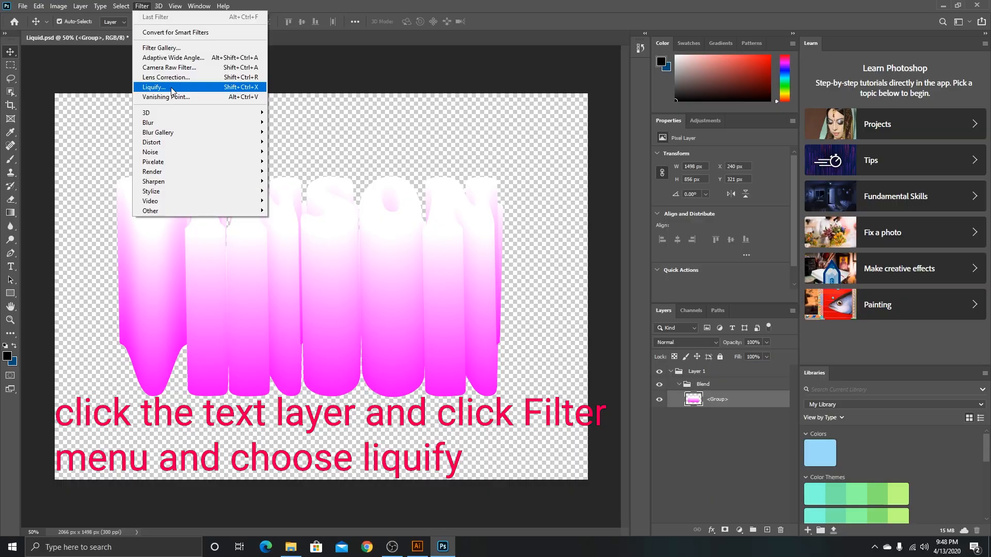
left_click(123, 196)
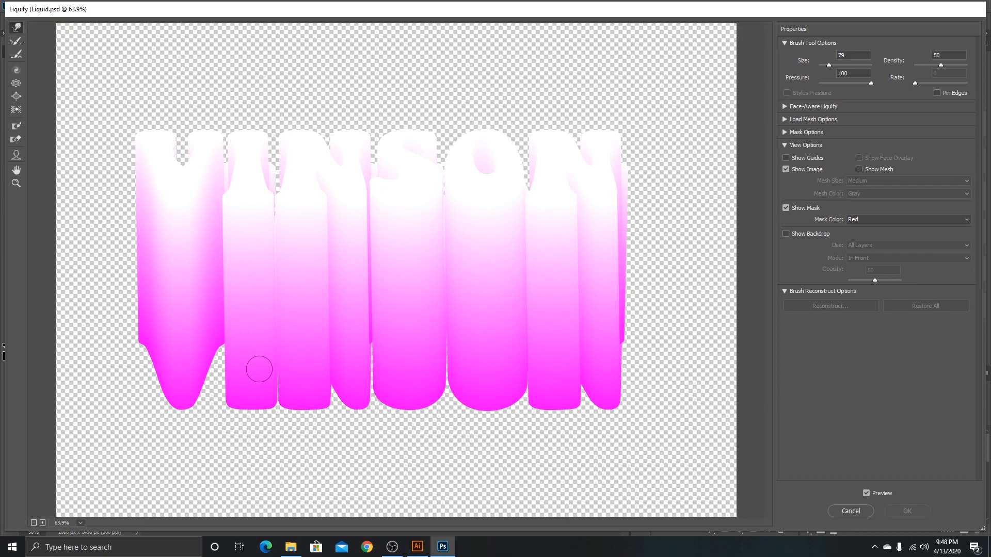
mouse_move(218, 250)
left_mouse_down()
mouse_move(207, 257)
mouse_move(225, 251)
left_mouse_up()
mouse_move(181, 228)
left_mouse_down()
mouse_move(150, 202)
mouse_move(166, 202)
mouse_move(177, 278)
mouse_move(190, 231)
mouse_move(161, 241)
mouse_move(172, 309)
mouse_move(184, 263)
mouse_move(249, 250)
mouse_move(250, 229)
mouse_move(200, 329)
mouse_move(265, 244)
mouse_move(248, 309)
mouse_move(202, 318)
mouse_move(288, 239)
mouse_move(289, 316)
mouse_move(274, 269)
mouse_move(397, 268)
mouse_move(350, 251)
mouse_move(288, 302)
mouse_move(375, 271)
mouse_move(348, 280)
mouse_move(420, 269)
mouse_move(458, 305)
mouse_move(590, 228)
mouse_move(453, 309)
mouse_move(565, 312)
mouse_move(252, 355)
mouse_move(198, 380)
mouse_move(247, 334)
mouse_move(200, 290)
mouse_move(199, 305)
mouse_move(153, 300)
mouse_move(538, 300)
mouse_move(596, 274)
mouse_move(547, 359)
mouse_move(360, 345)
mouse_move(312, 354)
left_mouse_up()
left_click(906, 512)
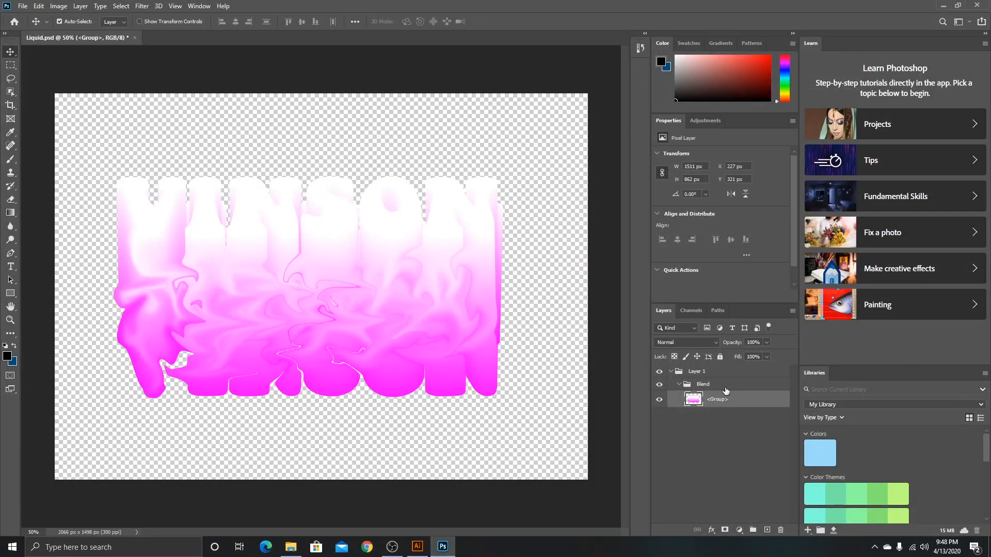
Add a Gradient Map adjustment above the text using the custom orange, blue and magenta gradient preset.
left_click(711, 127)
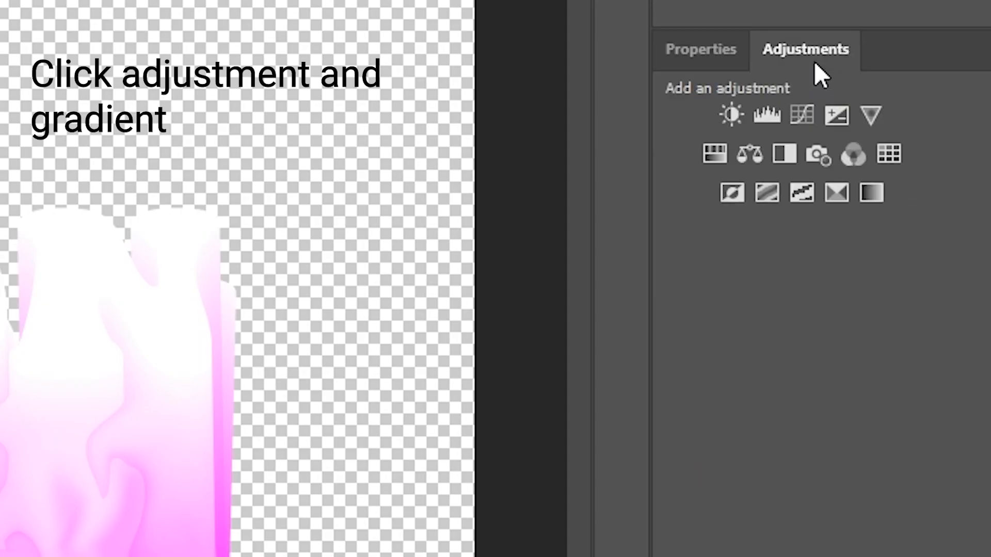
left_click(729, 175)
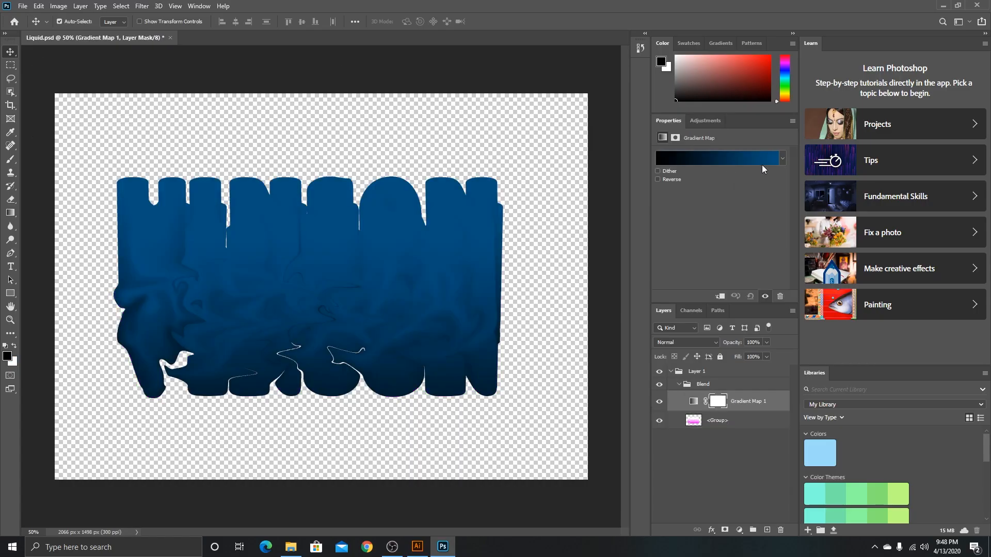
left_click(784, 159)
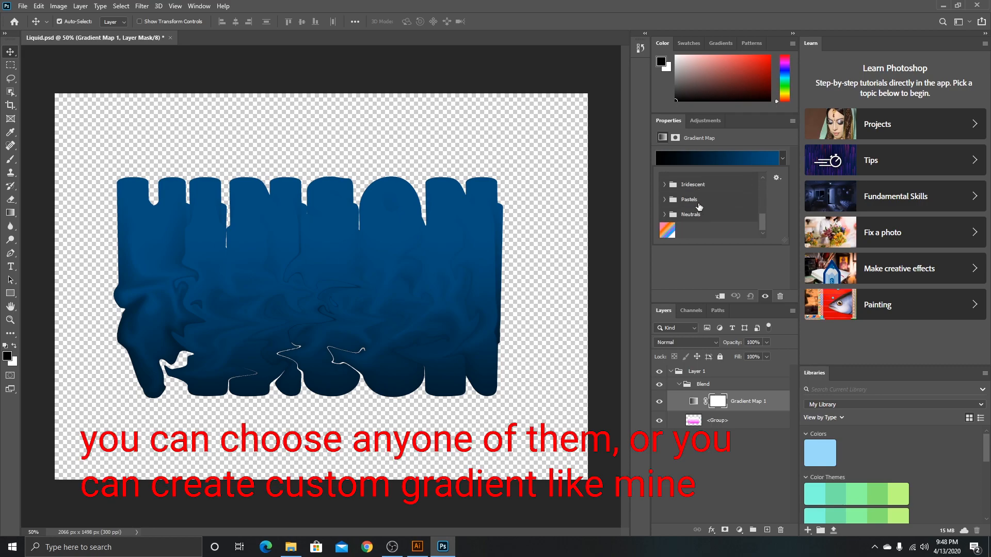
left_click(666, 231)
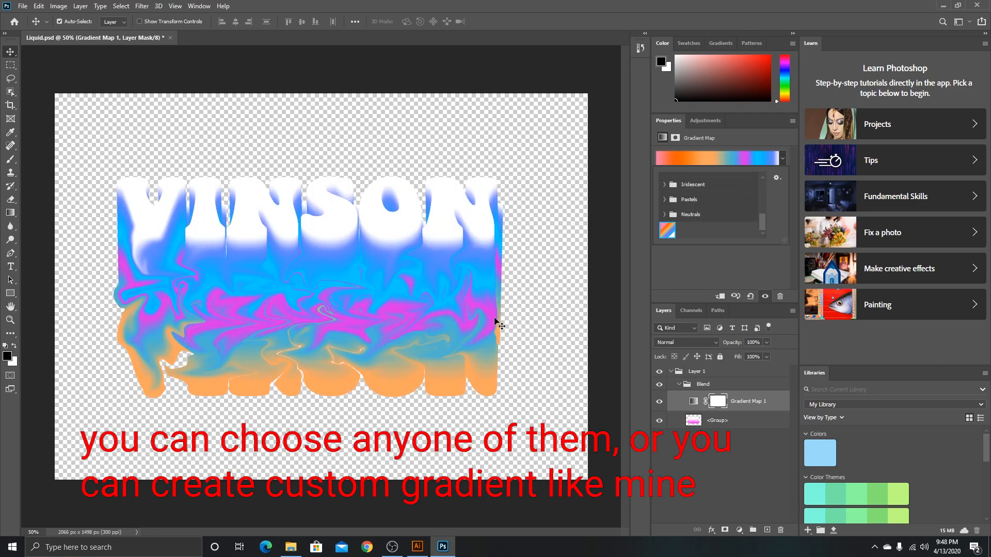
Place the image 2284145 from the Testing folder into the Liquid document.
left_click(291, 547)
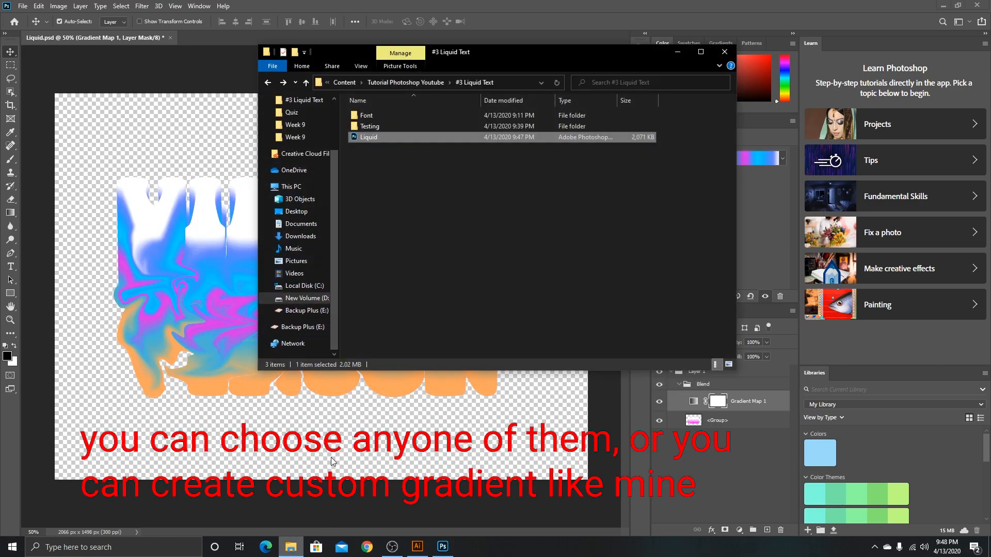
double_click(385, 125)
left_click(394, 129)
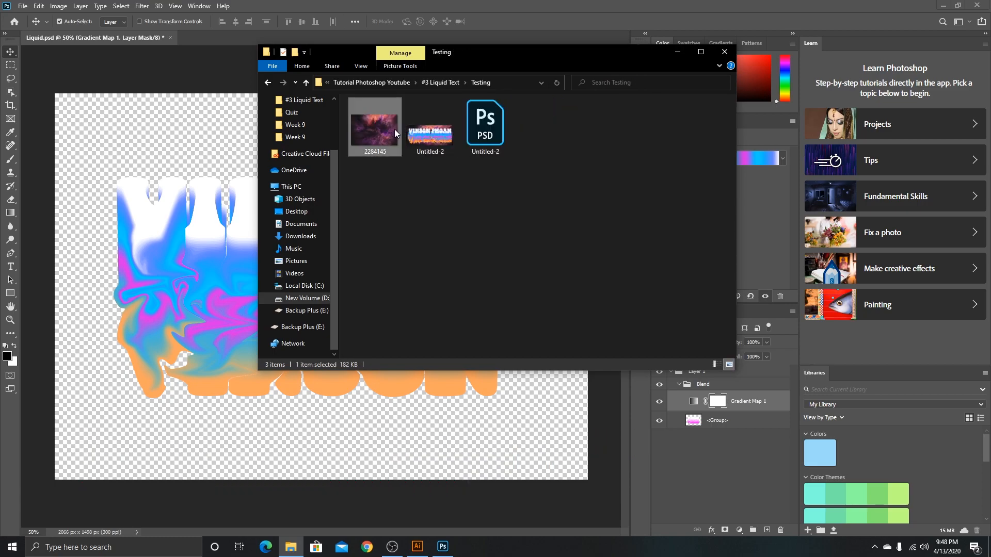
key("Escape")
left_click_drag(391, 150, 90, 334)
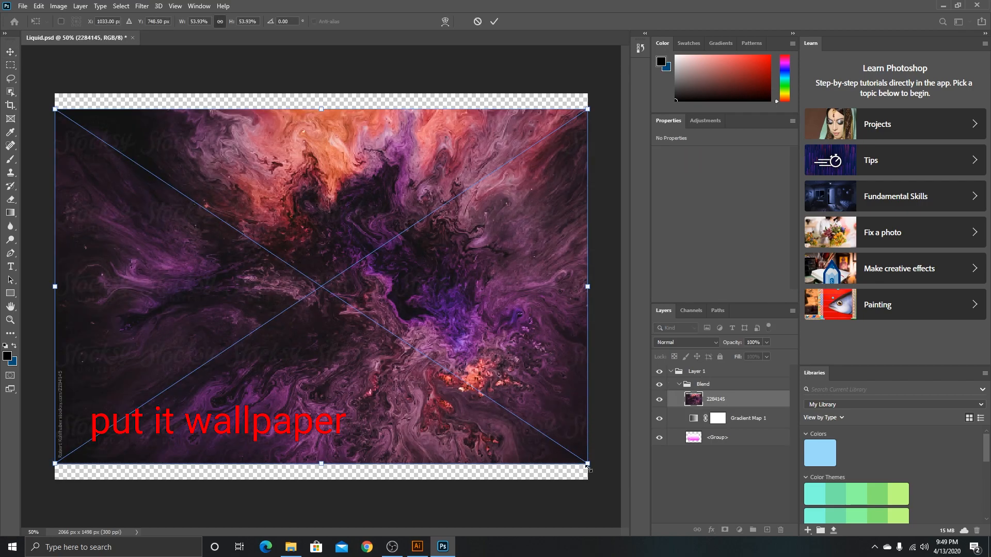
Stretch the placed wallpaper vertically to fill the 2066 × 1498 px canvas and commit the placement.
left_click_drag(588, 466, 587, 479)
left_click_drag(588, 109, 588, 94)
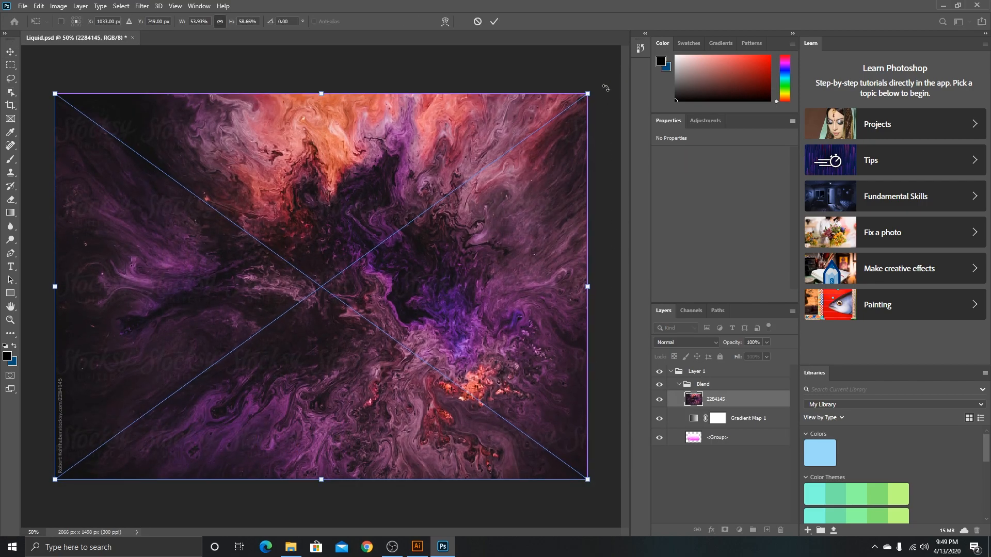
key("Return")
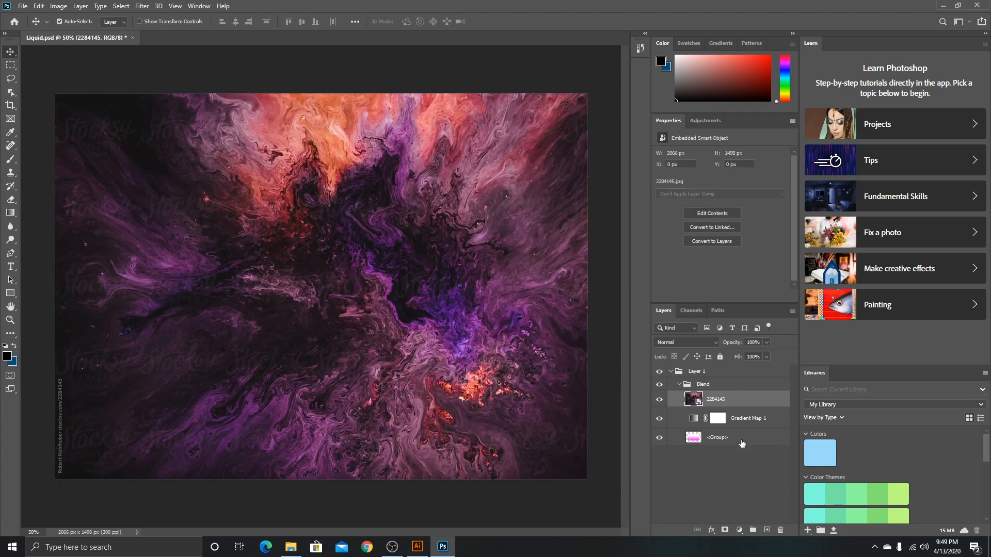
Move the 2284145 wallpaper layer below the text layer and clip the Gradient Map to the text.
left_click_drag(742, 444, 741, 446)
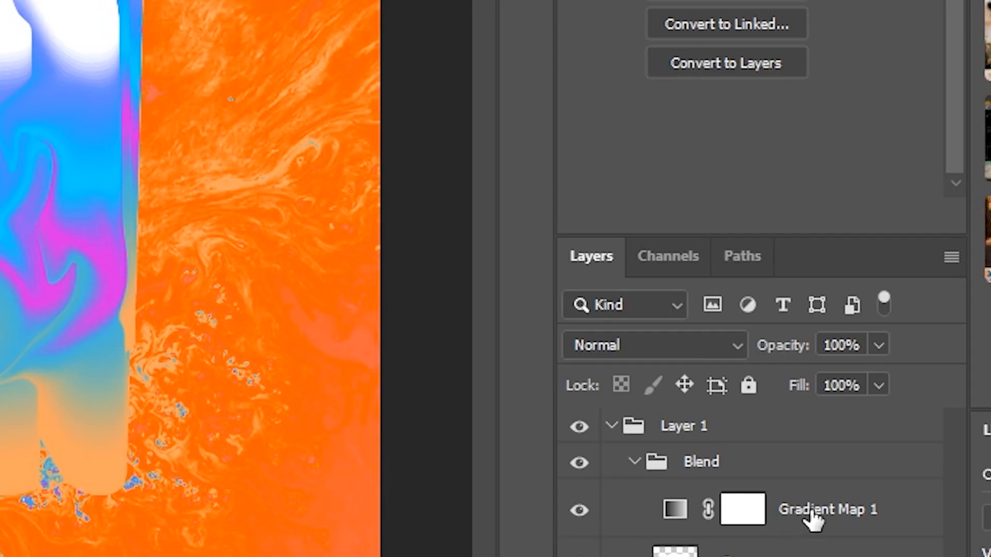
left_click(742, 403)
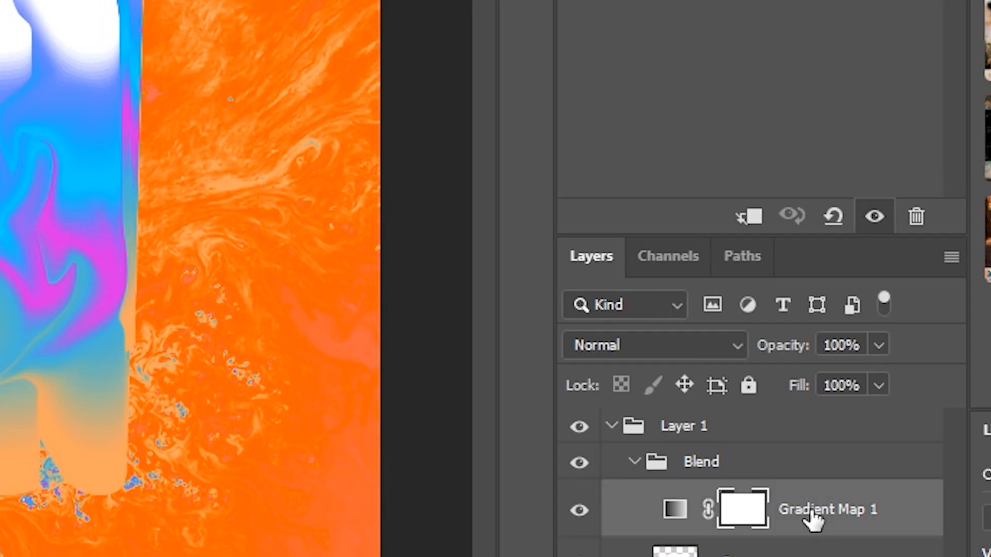
left_click(749, 216)
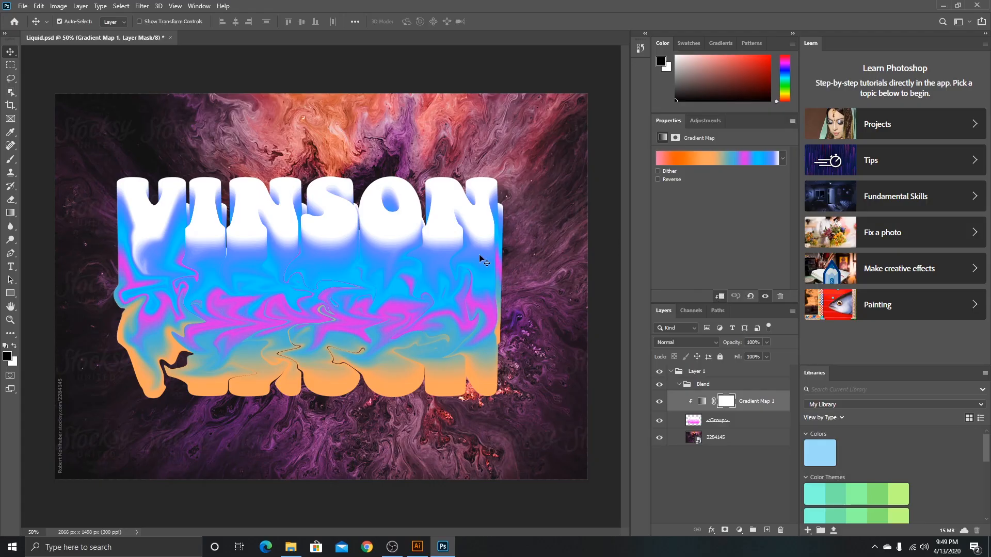
Move the text layer to X 351 px, Y 318 px and reapply the last Liquify filter to it.
left_click_drag(393, 265, 418, 252)
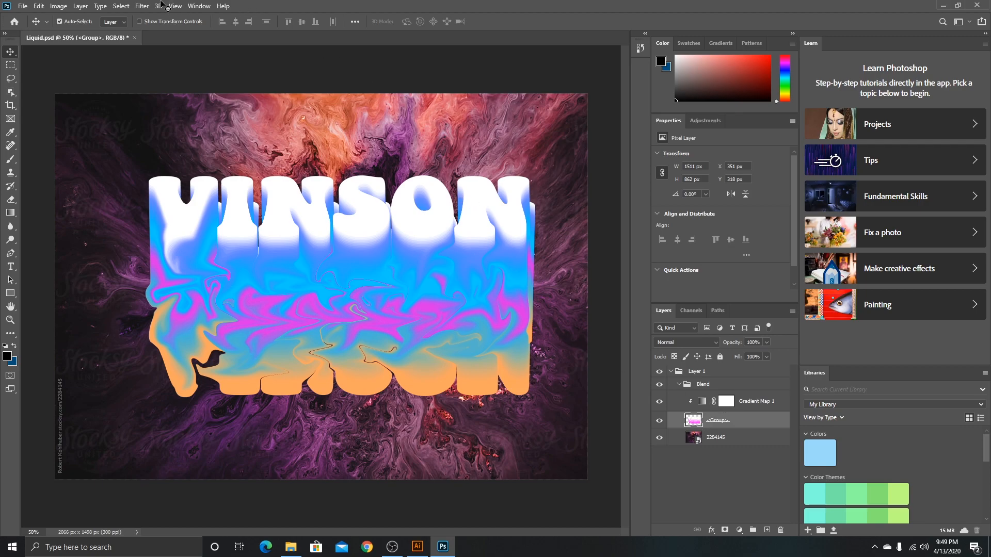
left_click(138, 7)
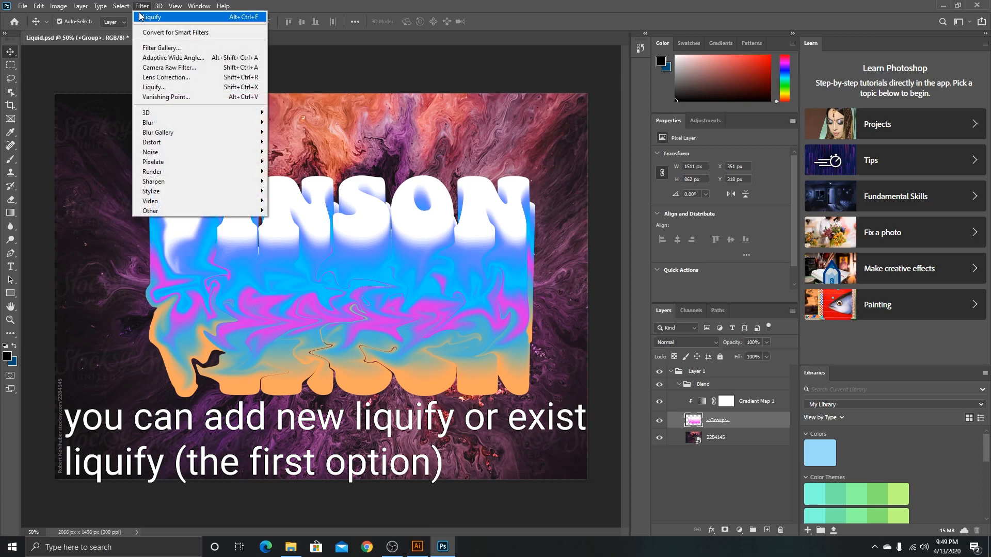
left_click(147, 16)
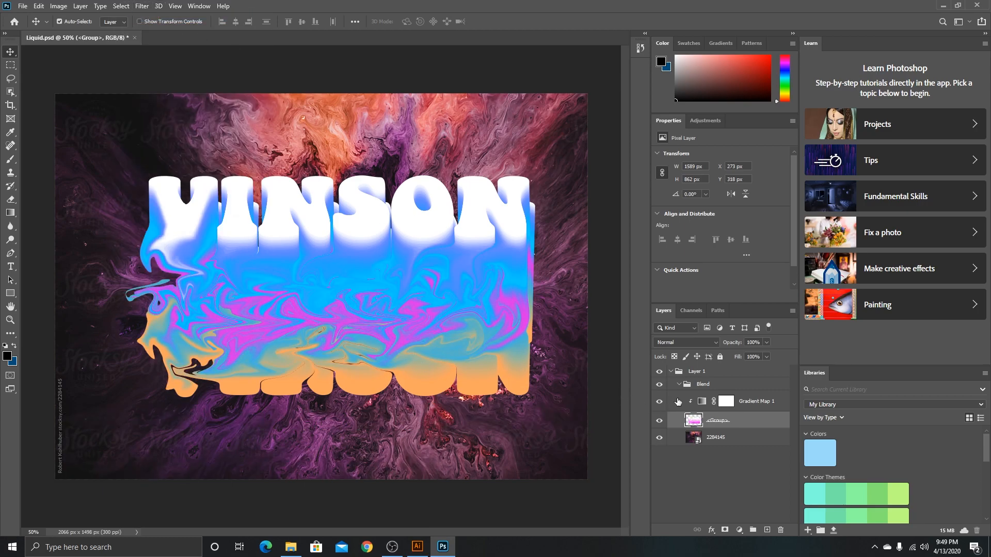
Open Liquify on the text layer again and pull the lower edges of the second, third and fourth letters down into pointed drips.
left_click(137, 7)
left_click(176, 89)
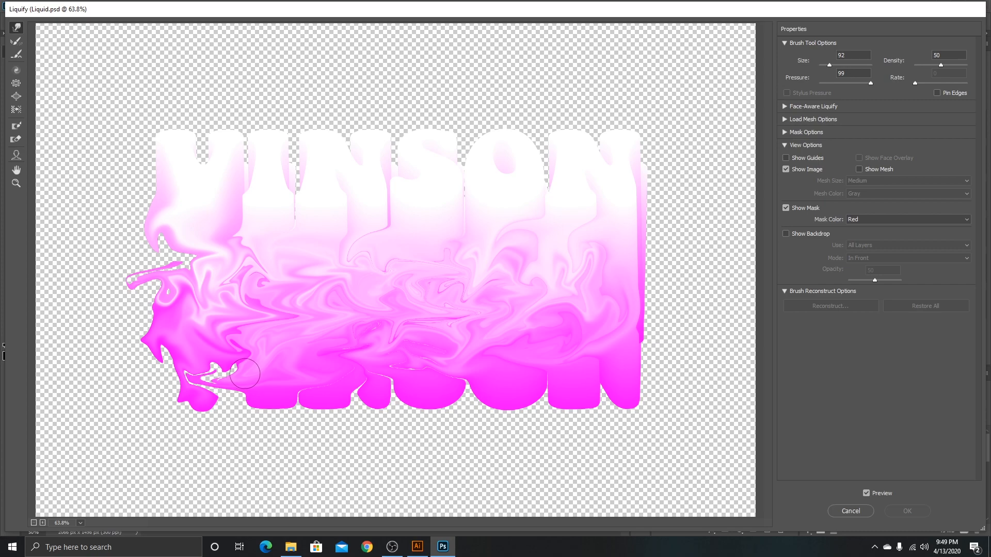
mouse_move(266, 373)
left_mouse_down()
mouse_move(244, 380)
mouse_move(252, 417)
left_mouse_up()
left_click_drag(279, 396, 274, 422)
left_click_drag(311, 396, 317, 422)
left_click_drag(333, 396, 338, 422)
left_click_drag(387, 391, 382, 420)
left_click_drag(372, 397, 372, 424)
mouse_move(430, 397)
left_mouse_down()
mouse_move(438, 423)
mouse_move(452, 394)
mouse_move(497, 430)
left_mouse_up()
left_click_drag(580, 376, 571, 430)
key("ctrl+z")
key("ctrl+z")
left_click_drag(503, 376, 511, 424)
key("ctrl+z")
Warp the magenta under the O and pull the lower edges of the last two letters and the first letter into curved drips.
left_click_drag(512, 356, 542, 340)
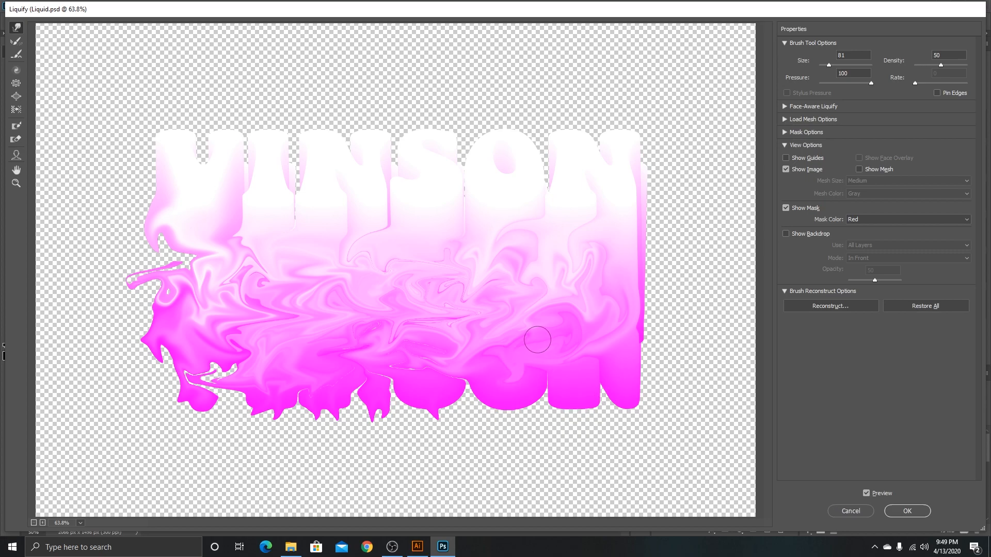
left_click_drag(509, 395, 503, 429)
left_click_drag(578, 382, 568, 430)
left_click_drag(625, 395, 646, 421)
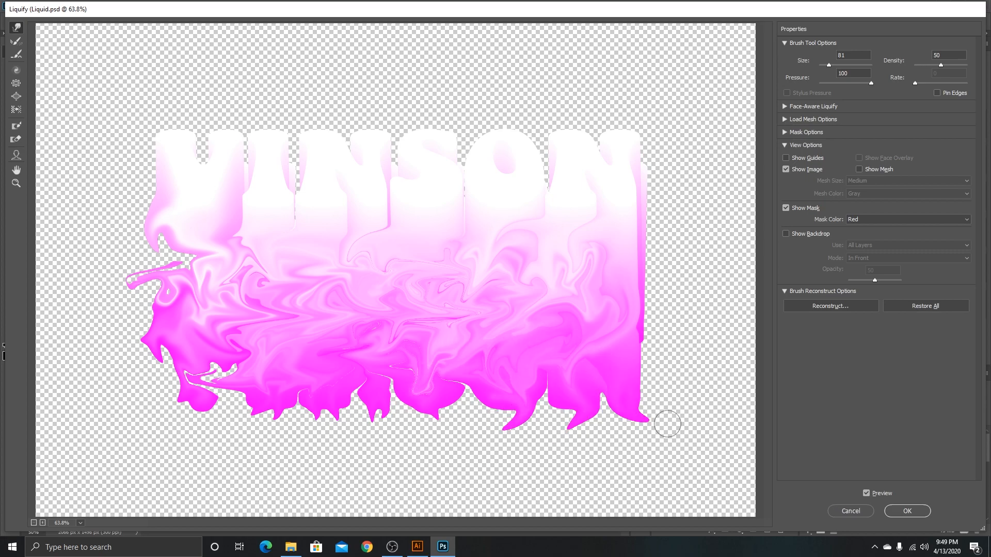
left_click_drag(491, 376, 475, 433)
left_click_drag(451, 380, 463, 418)
left_click_drag(196, 369, 214, 429)
left_click_drag(230, 345, 237, 414)
Pull the last letter's outer side into spikes with a brush of about size 66, warp the first letter's outer side, and apply Liquify.
left_click_drag(629, 344, 651, 367)
right_click(625, 292, "alt")
left_click_drag(632, 319, 652, 349)
left_click_drag(638, 292, 657, 308)
mouse_move(610, 316)
left_mouse_down()
mouse_move(616, 355)
mouse_move(652, 405)
left_mouse_up()
left_click_drag(641, 252, 654, 280)
left_click_drag(181, 303, 168, 264)
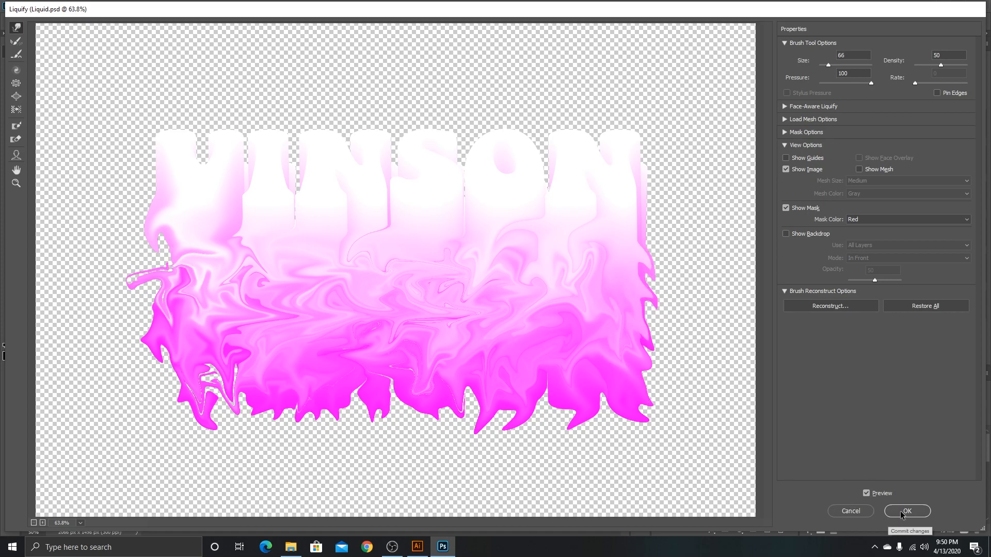
left_click(901, 514)
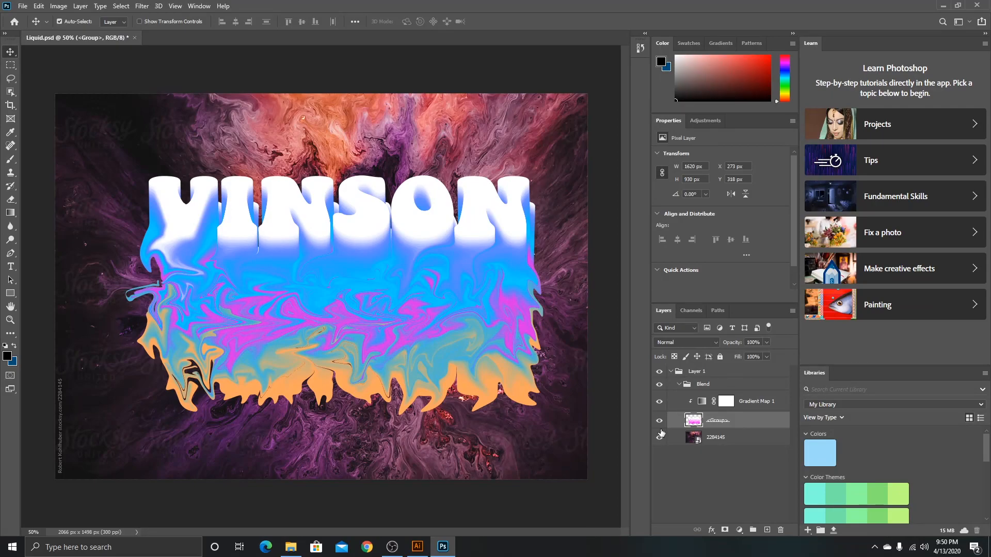
scroll(579, 410, "down", 2)
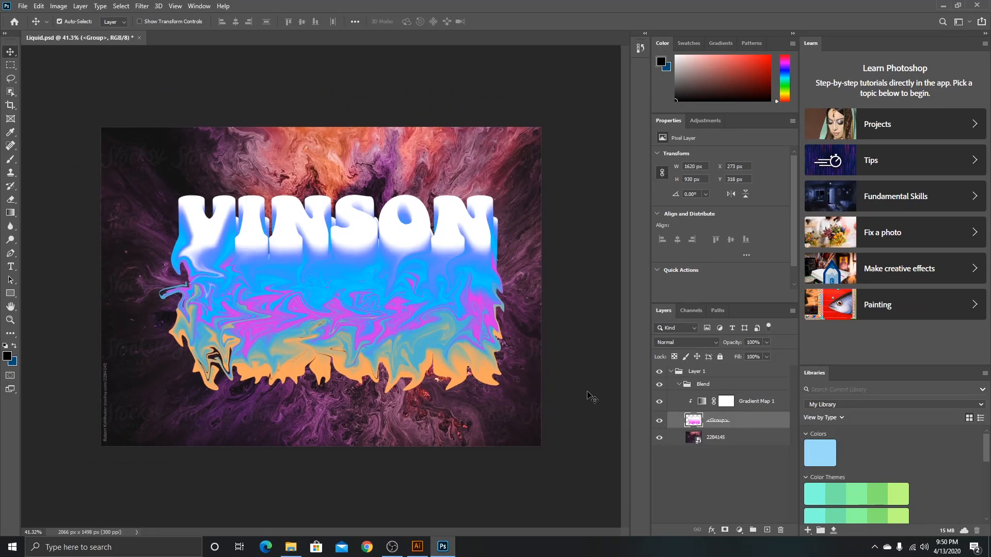